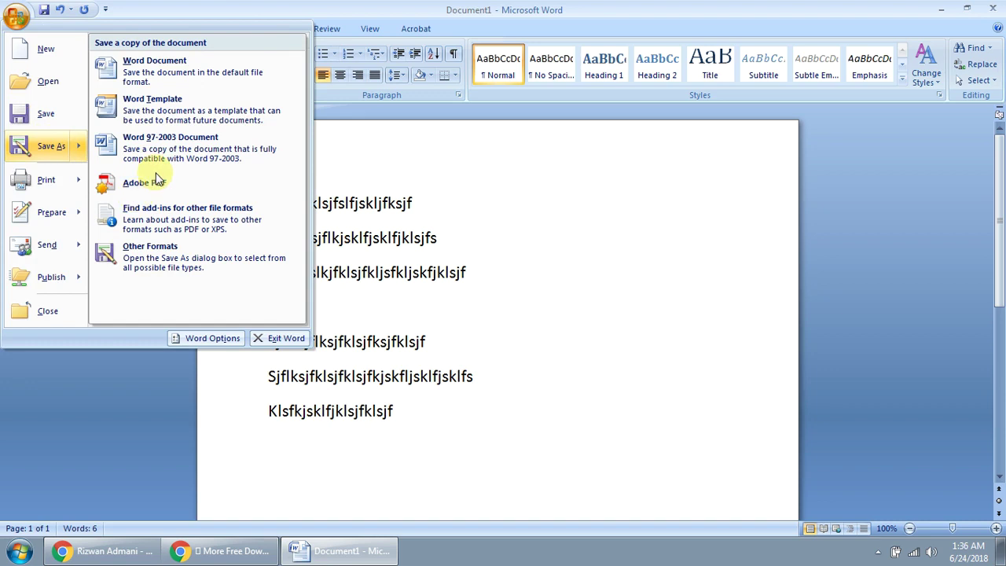
Step: Save the document as an Adobe PDF on the Desktop, naming both the Word file and the PDF "test"
{"action": "left_click", "coordinate": [157, 183]}
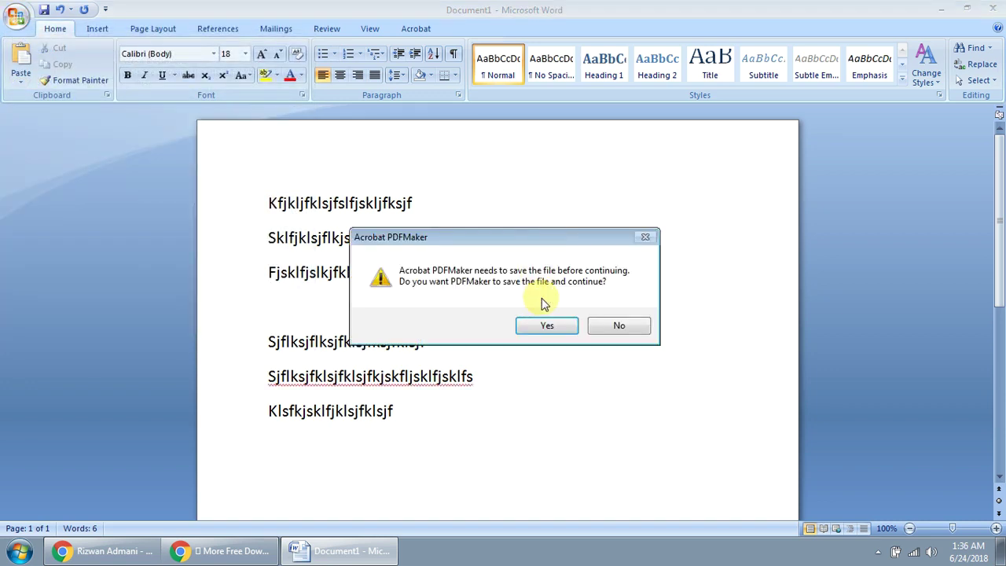
{"action": "left_click", "coordinate": [545, 322]}
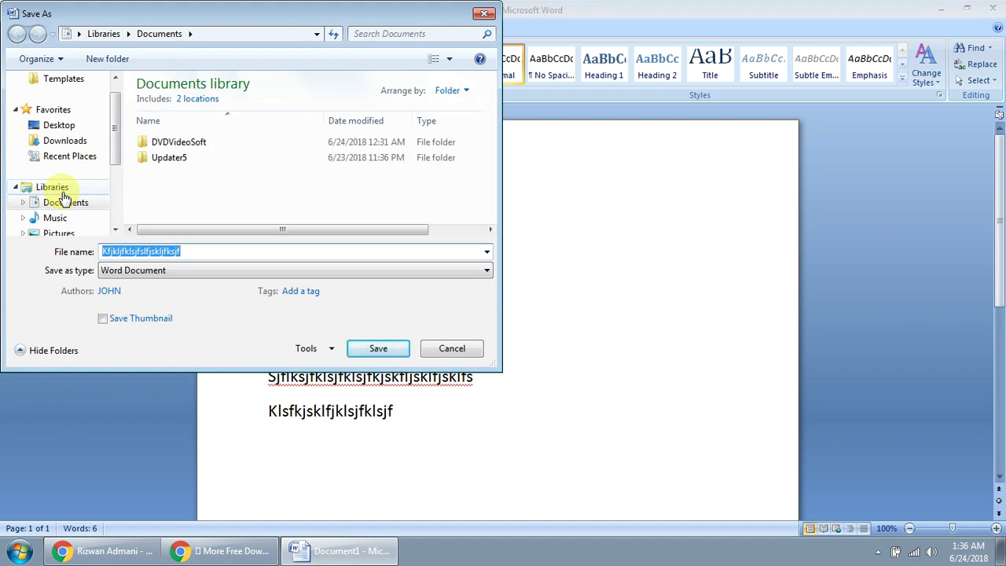
{"action": "type", "text": "test"}
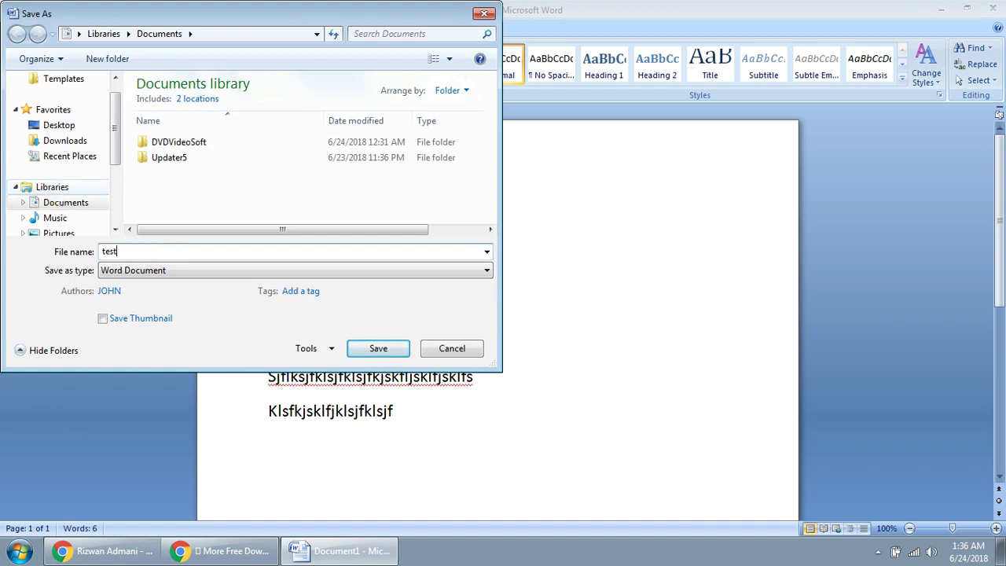
{"action": "left_click", "coordinate": [57, 127]}
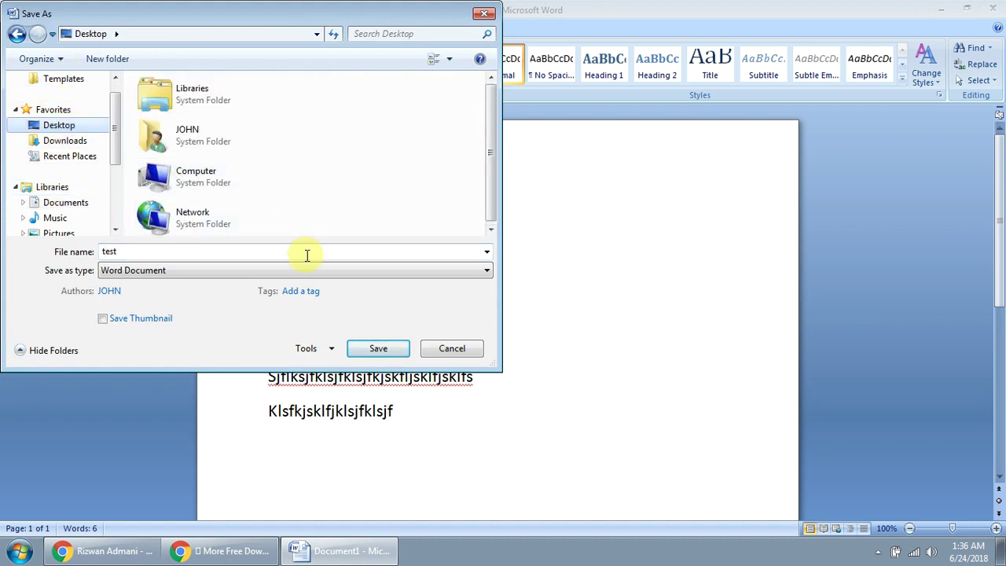
{"action": "left_click", "coordinate": [398, 348]}
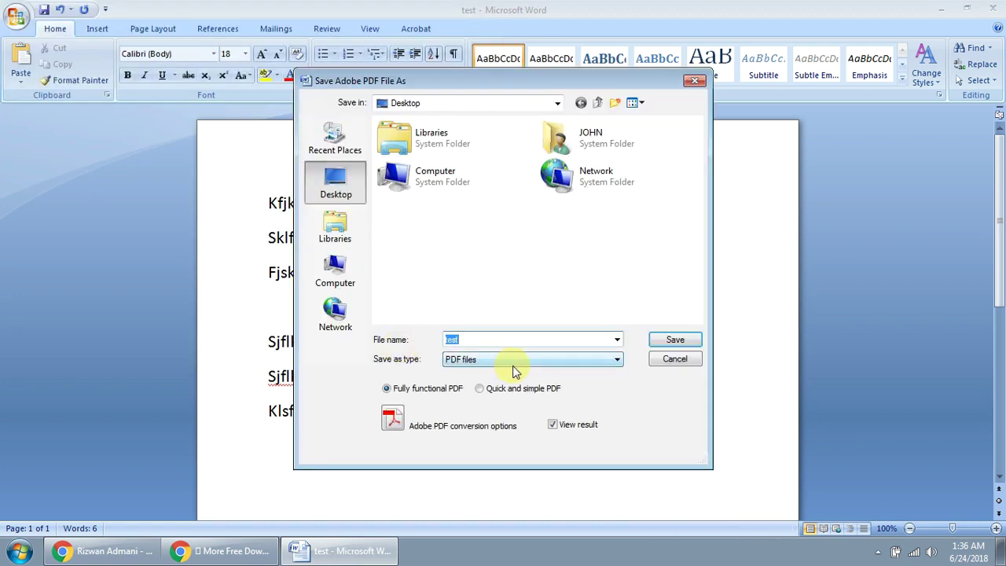
{"action": "left_click", "coordinate": [674, 339]}
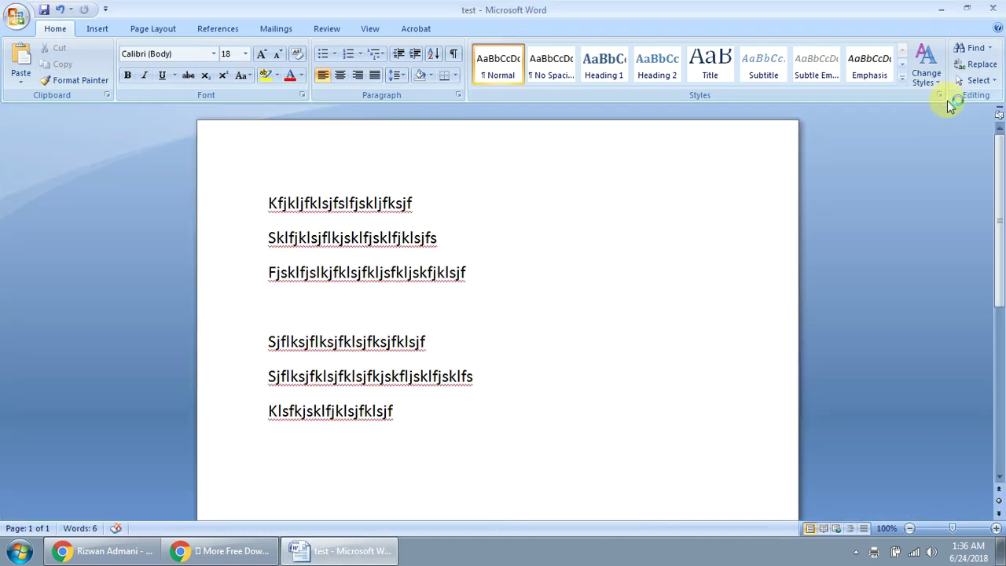
Step: Close the Word document, examine test.pdf in a maximized Acrobat window and close it
{"action": "left_click", "coordinate": [993, 8]}
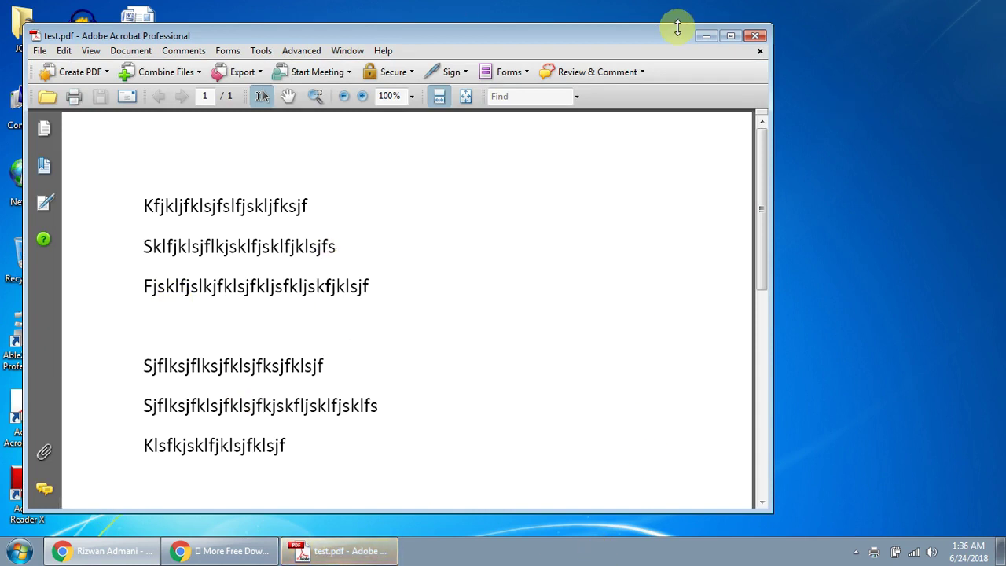
{"action": "left_click", "coordinate": [728, 37]}
{"action": "left_click", "coordinate": [277, 251]}
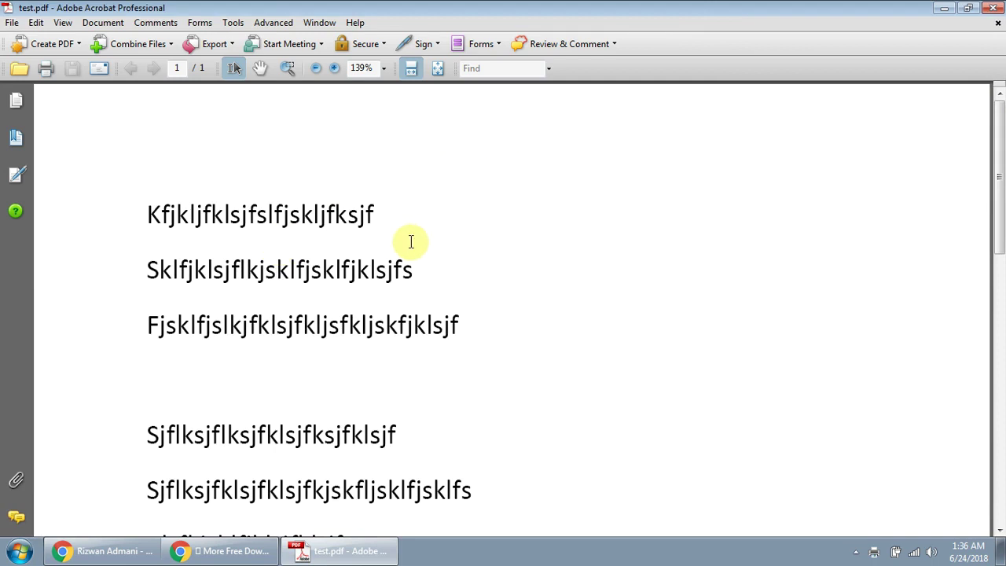
{"action": "left_click", "coordinate": [994, 7]}
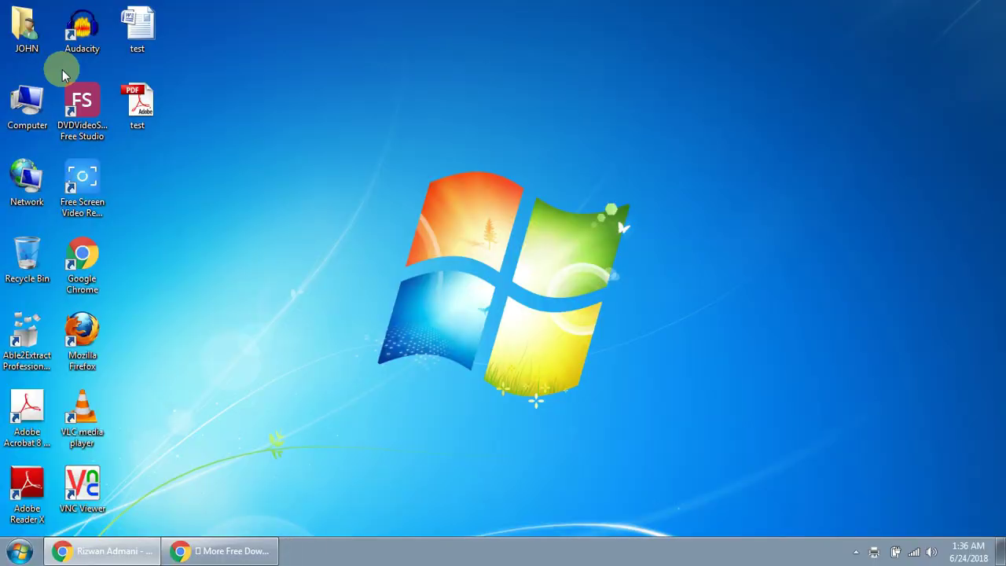
Step: Delete the "test" Word document from the desktop
{"action": "left_click", "coordinate": [138, 27]}
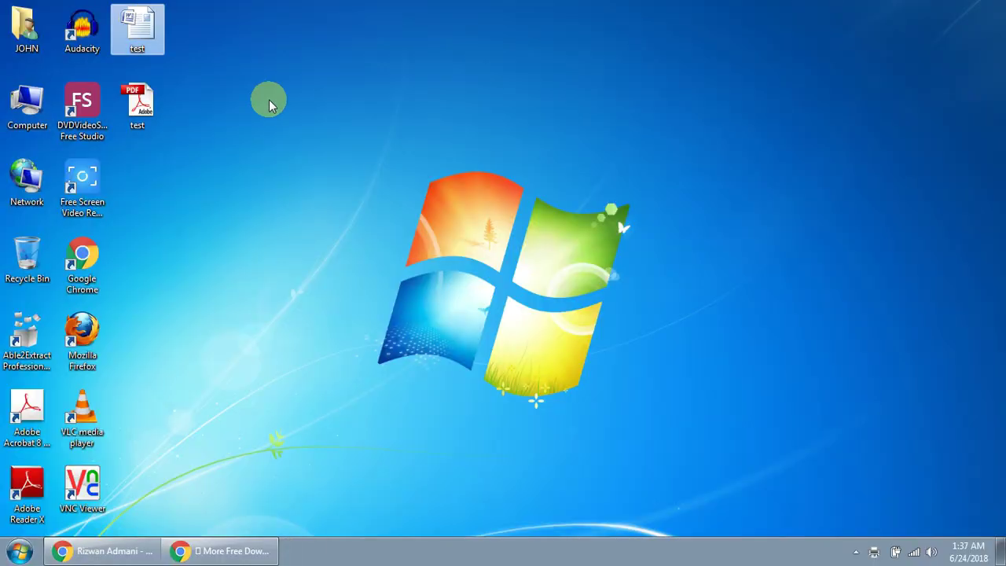
{"action": "key", "text": "Delete"}
{"action": "key", "text": "Return"}
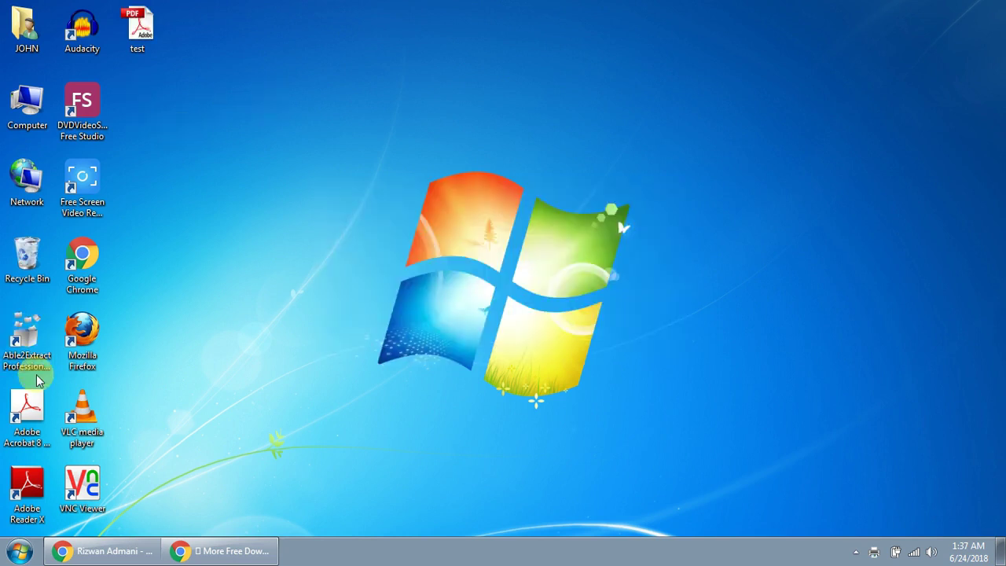
Step: Launch Able2Extract Professional, accept its license agreement, and open test.pdf from the Desktop in the maximized window
{"action": "double_click", "coordinate": [37, 345]}
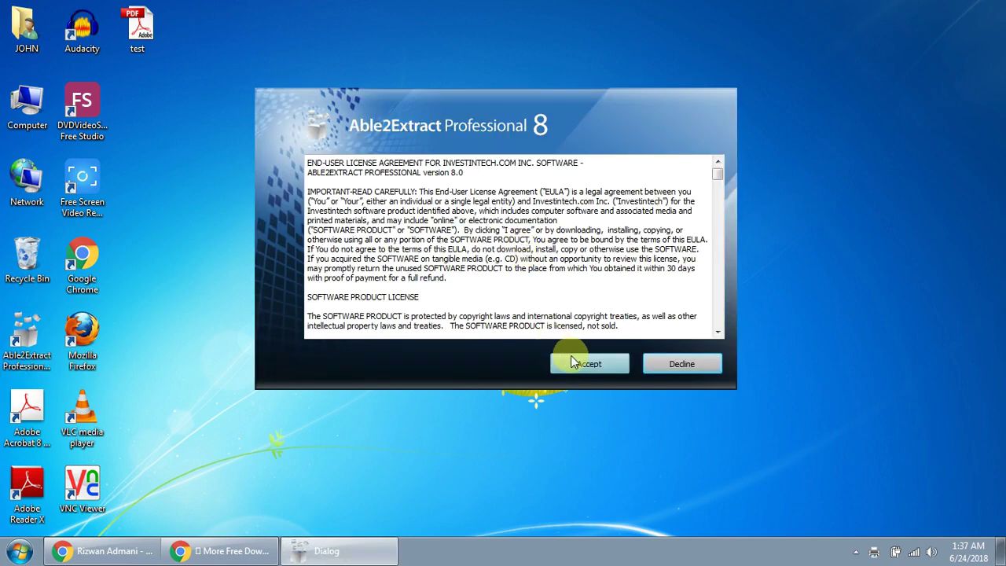
{"action": "left_click", "coordinate": [571, 360]}
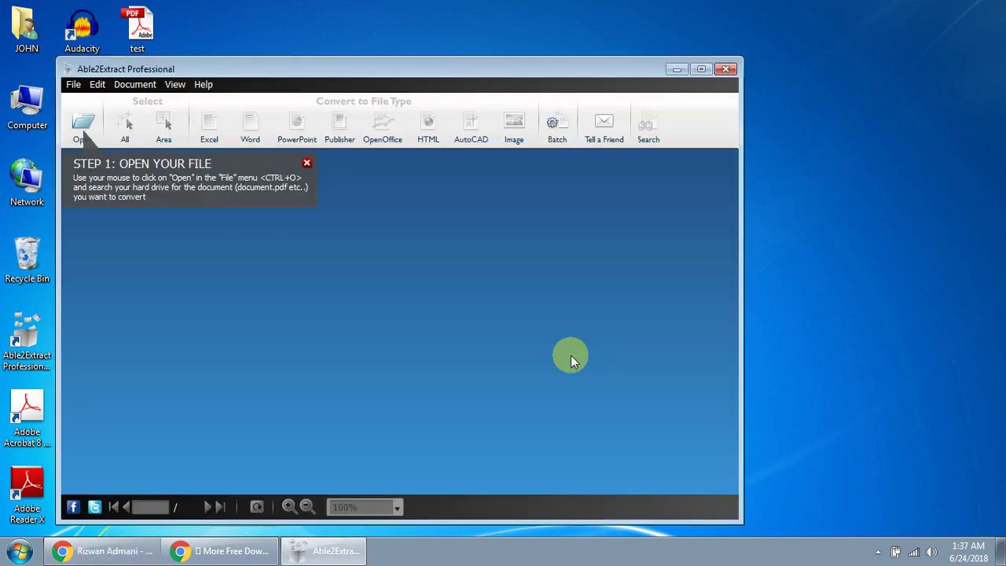
{"action": "left_click", "coordinate": [694, 72]}
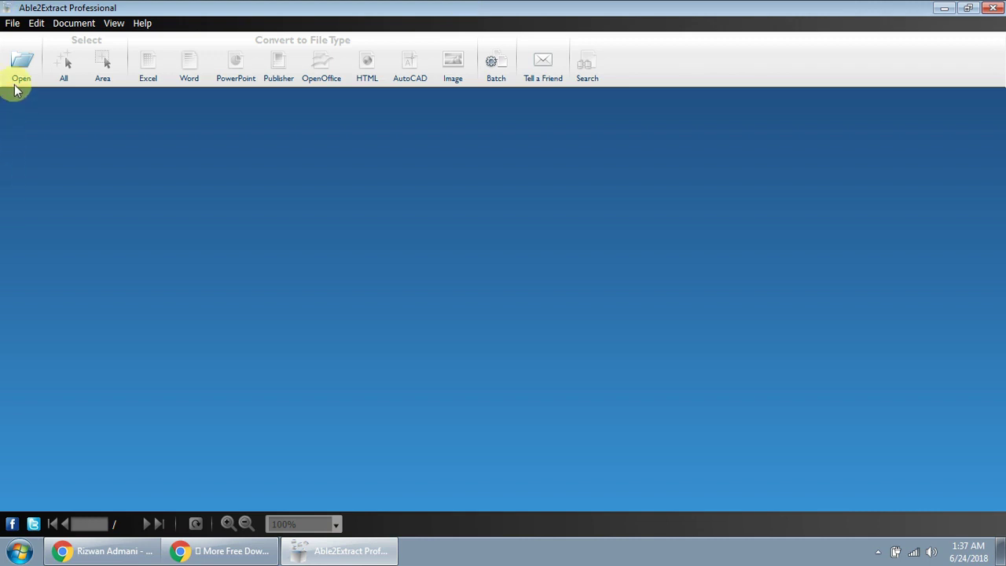
{"action": "left_click", "coordinate": [23, 61]}
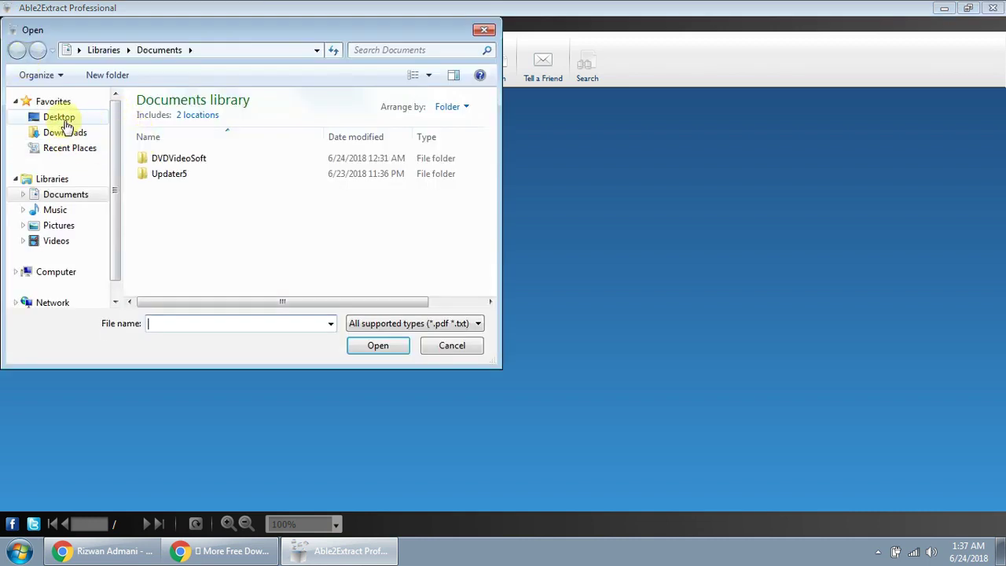
{"action": "left_click", "coordinate": [63, 120]}
{"action": "double_click", "coordinate": [187, 266]}
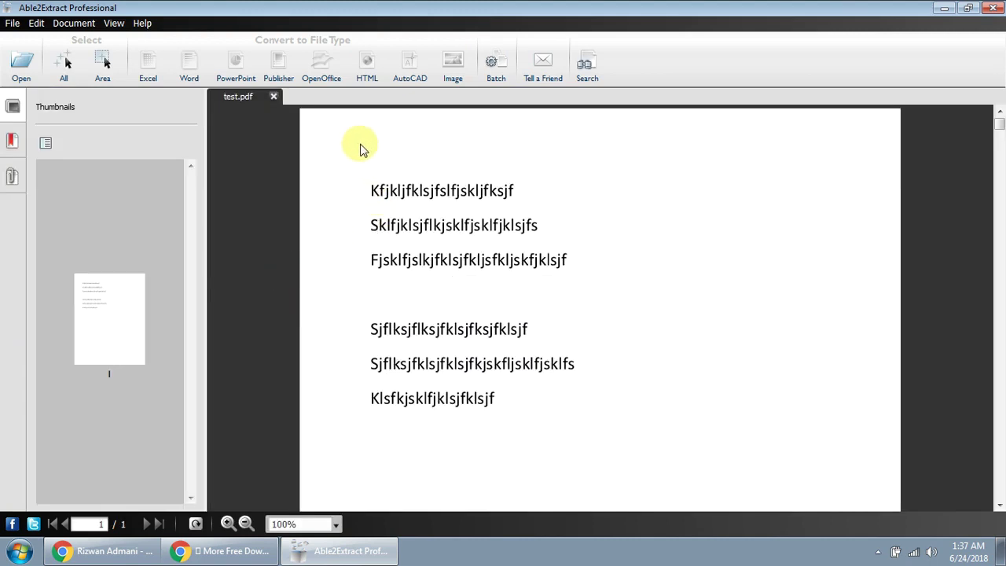
Step: Select all content of test.pdf and convert it to a Word document (*.docx) named "test" on the Desktop
{"action": "left_click", "coordinate": [64, 66]}
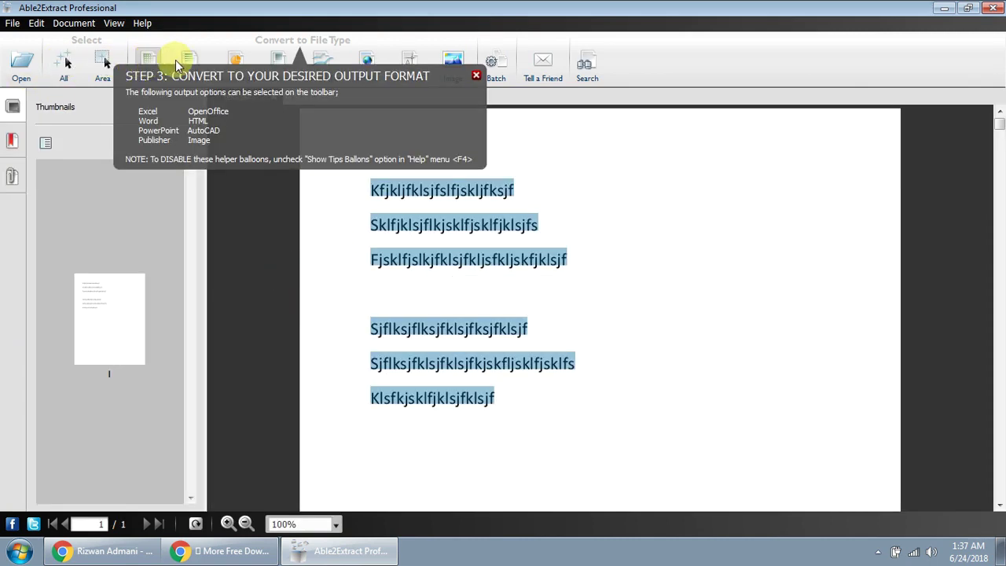
{"action": "left_click", "coordinate": [476, 77]}
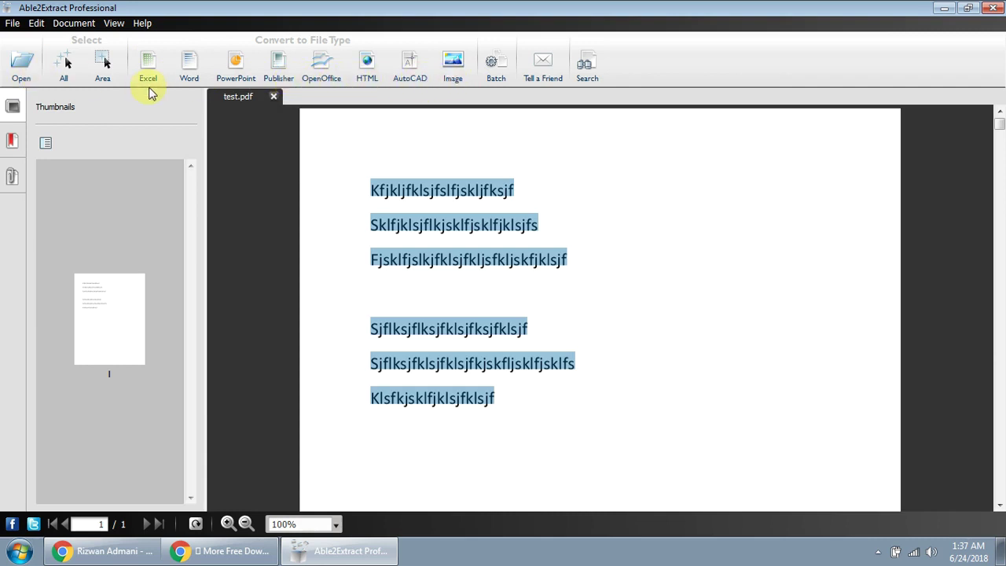
{"action": "left_click", "coordinate": [193, 71]}
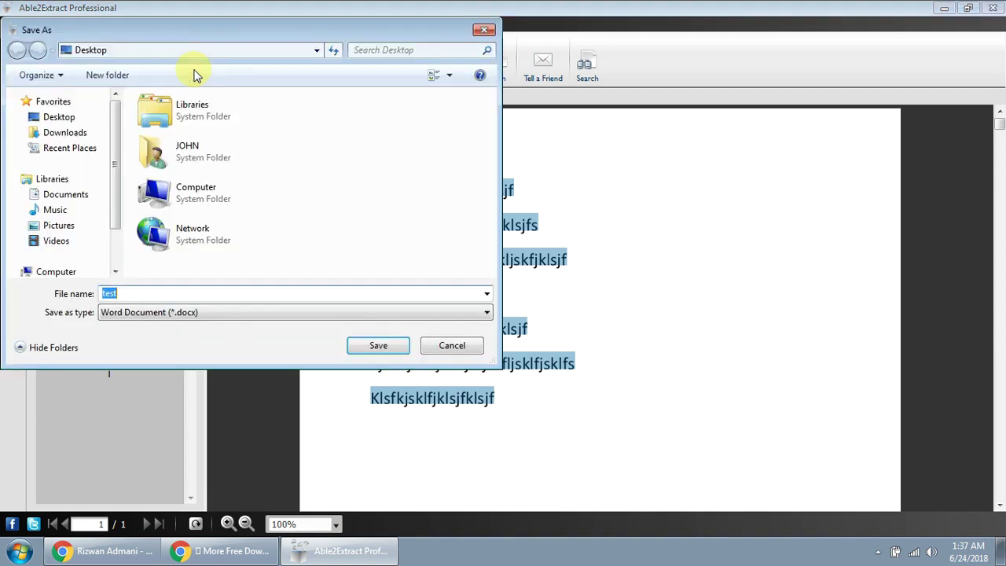
{"action": "left_click", "coordinate": [352, 338]}
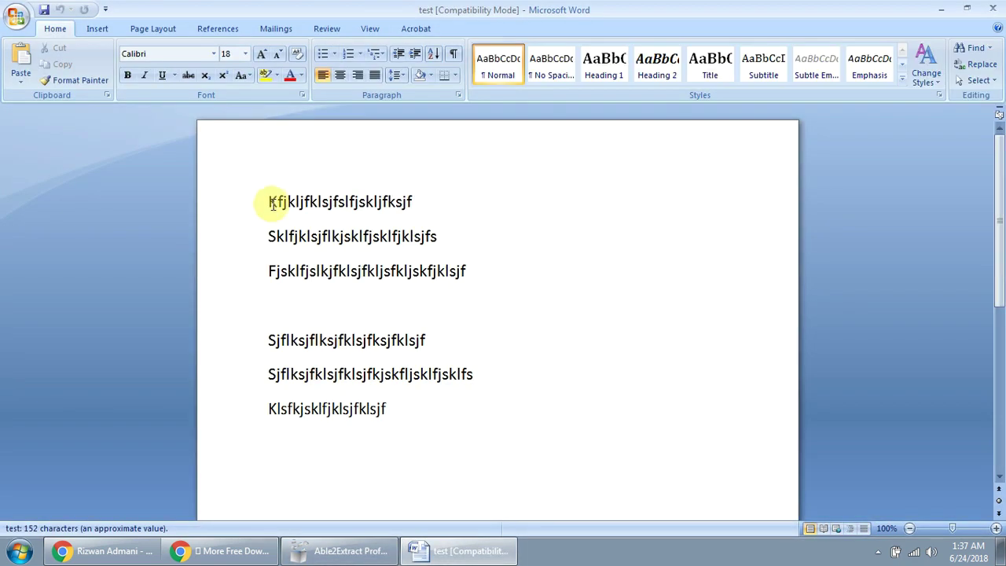
Step: Try editing the converted document by adding "sgfsf" below the third line and "fsfsf" inside the second line
{"action": "left_click_drag", "start_coordinate": [266, 201], "coordinate": [396, 408]}
{"action": "left_click", "coordinate": [411, 301]}
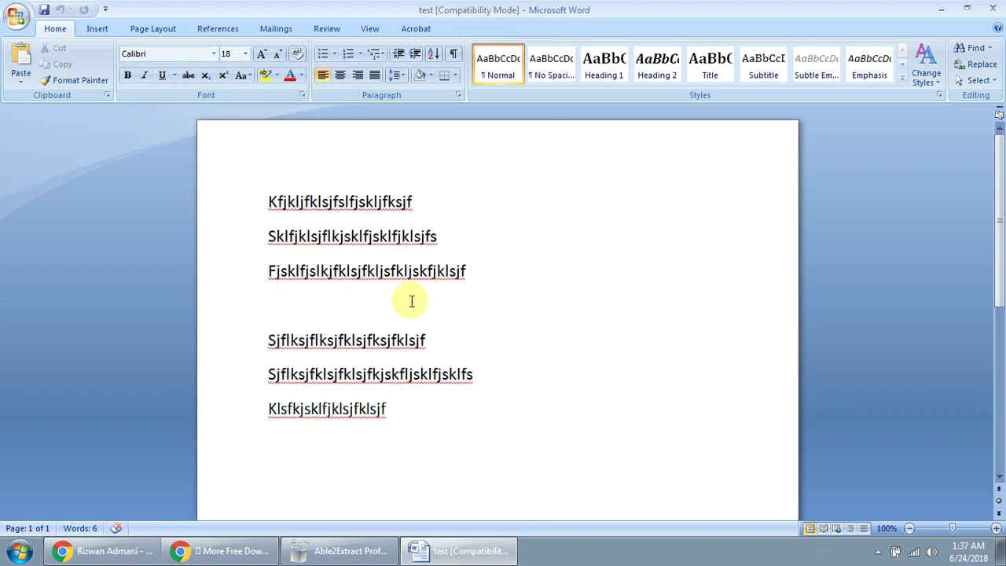
{"action": "type", "text": "sgfsf"}
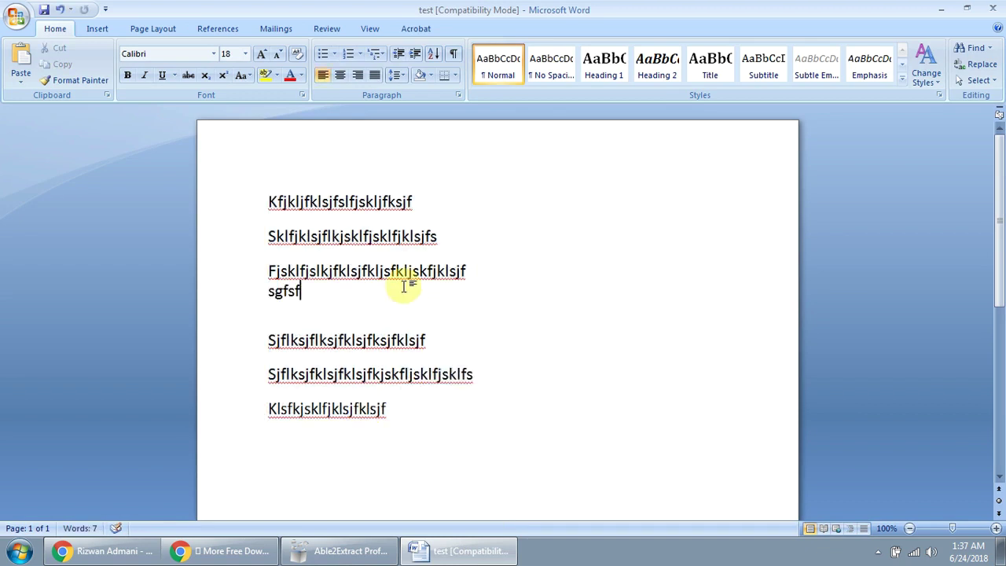
{"action": "left_click", "coordinate": [396, 236]}
{"action": "type", "text": "fsfsf"}
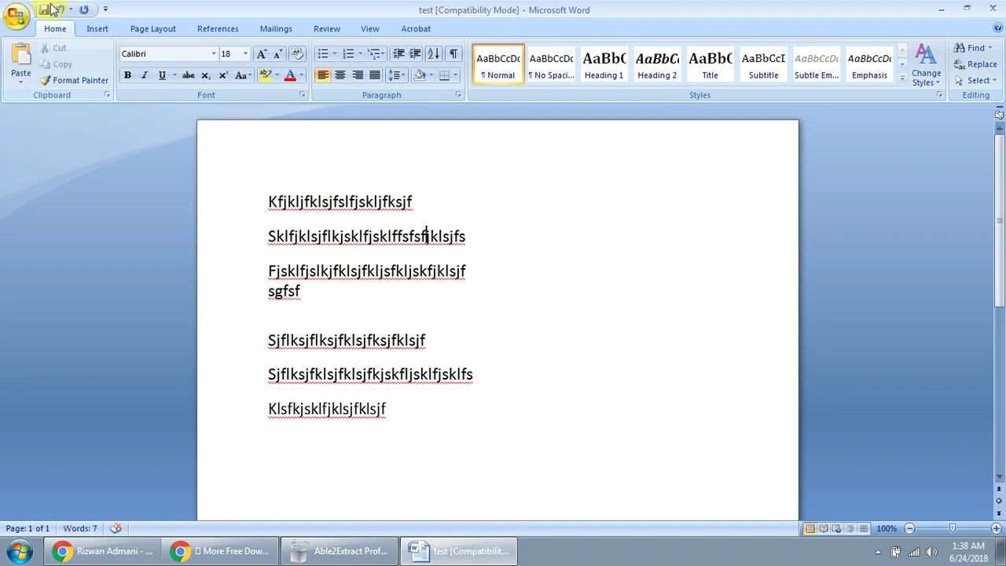
Step: Close the converted Word document without saving its changes and exit Able2Extract Professional
{"action": "left_click", "coordinate": [997, 6]}
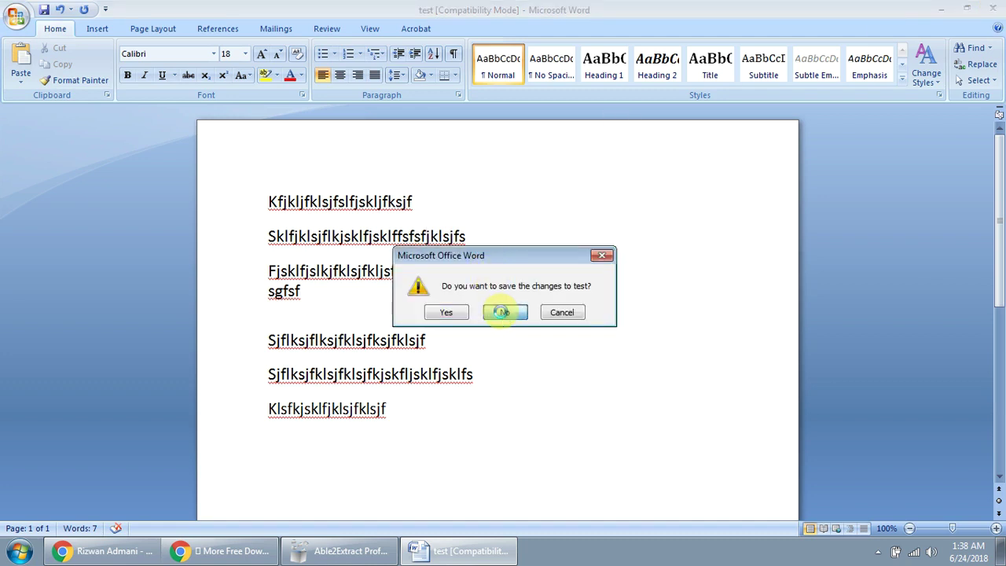
{"action": "left_click", "coordinate": [505, 313]}
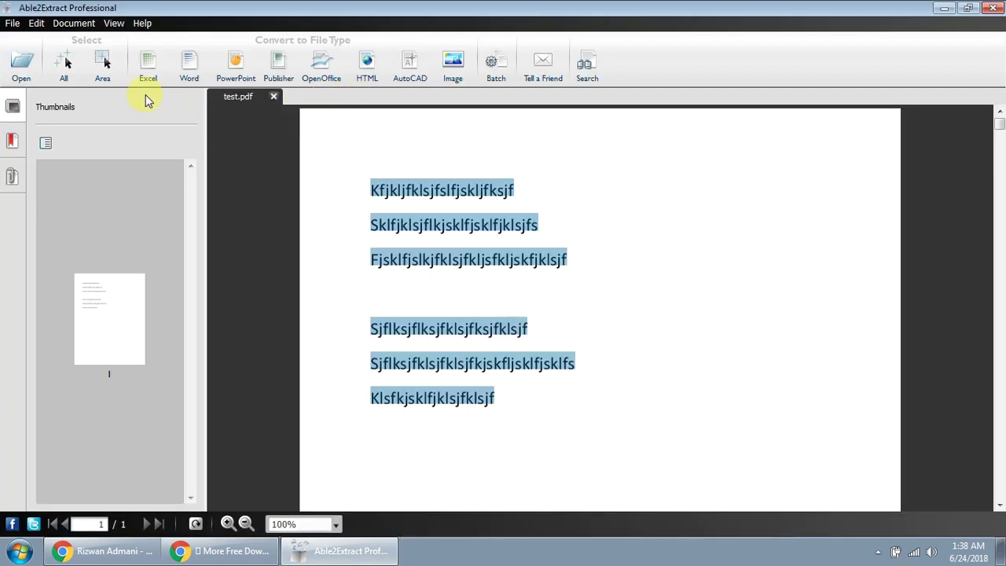
{"action": "left_click", "coordinate": [996, 7]}
{"action": "left_click", "coordinate": [146, 111]}
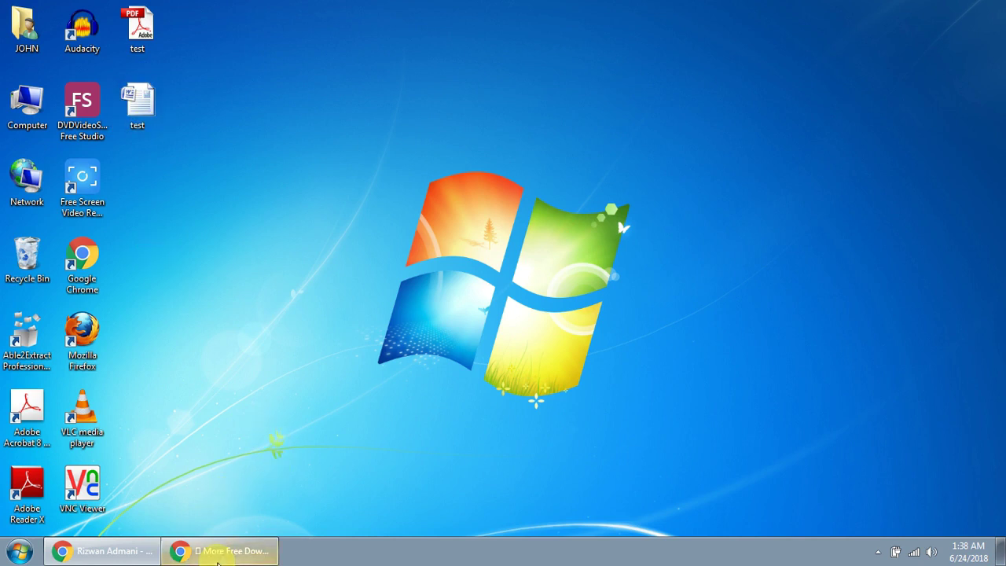
{"action": "left_click", "coordinate": [878, 551]}
{"action": "left_click", "coordinate": [206, 188]}
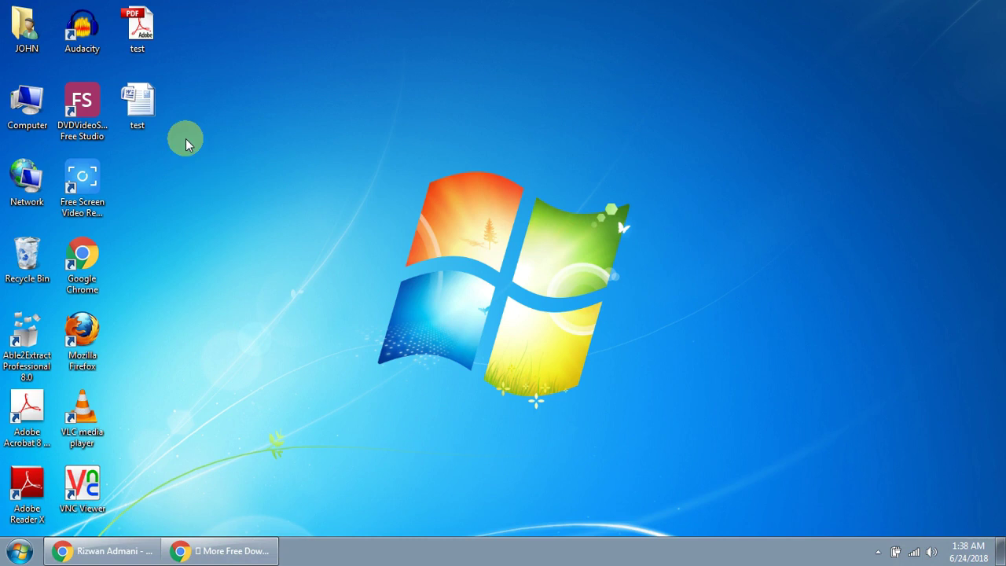
Step: Delete the "test" PDF and the "test" Word document from the desktop
{"action": "left_click_drag", "start_coordinate": [186, 9], "coordinate": [136, 156]}
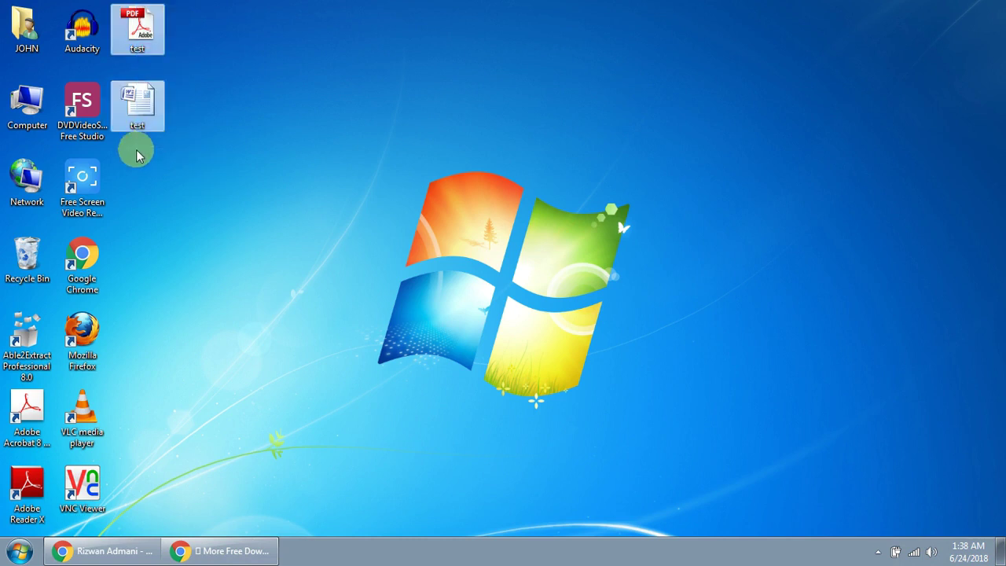
{"action": "key", "text": "Delete"}
{"action": "key", "text": "Return"}
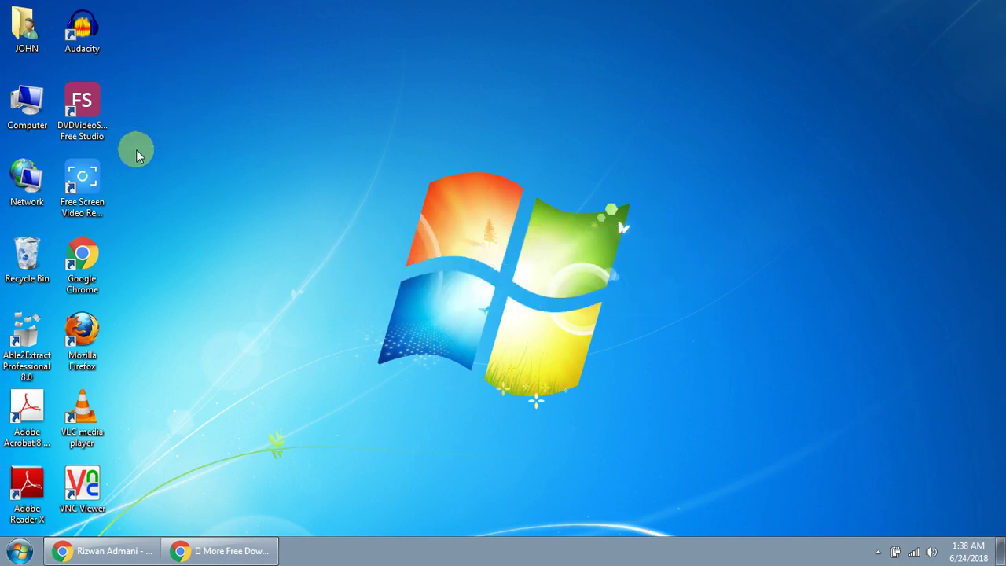
Step: Open a new Google Chrome window and search Google for "application"
{"action": "left_click", "coordinate": [79, 285]}
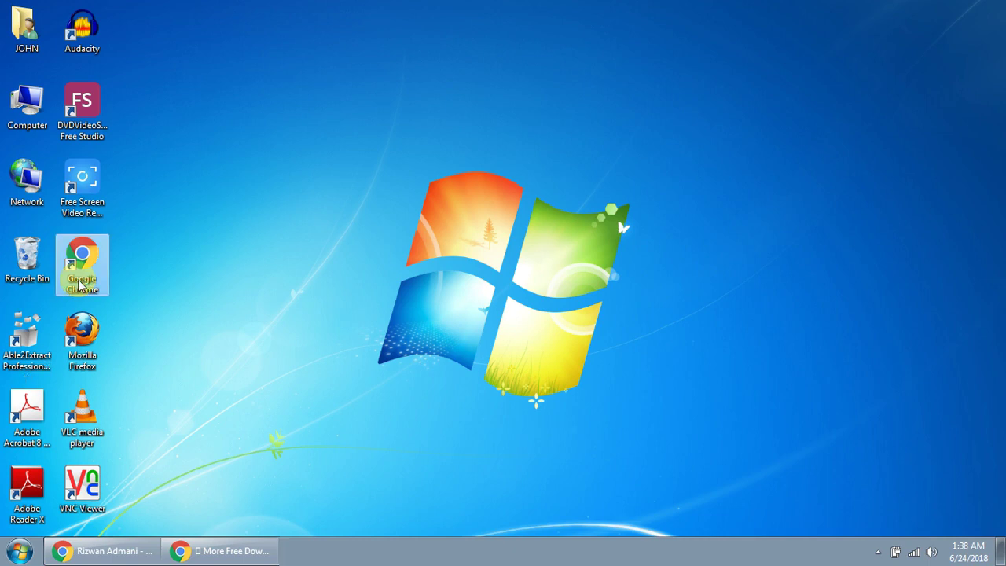
{"action": "double_click", "coordinate": [79, 285]}
{"action": "double_click", "coordinate": [243, 36]}
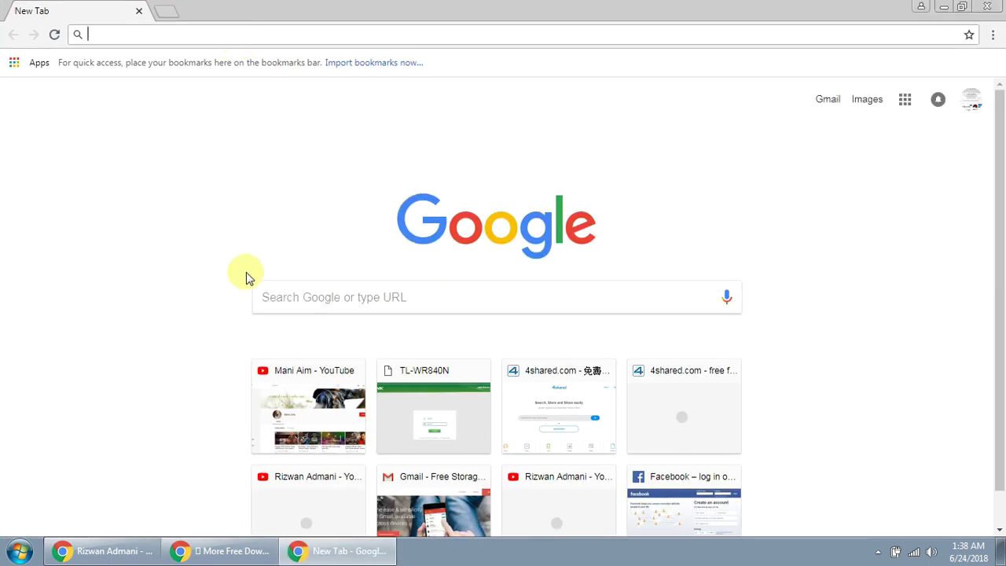
{"action": "left_click", "coordinate": [266, 297]}
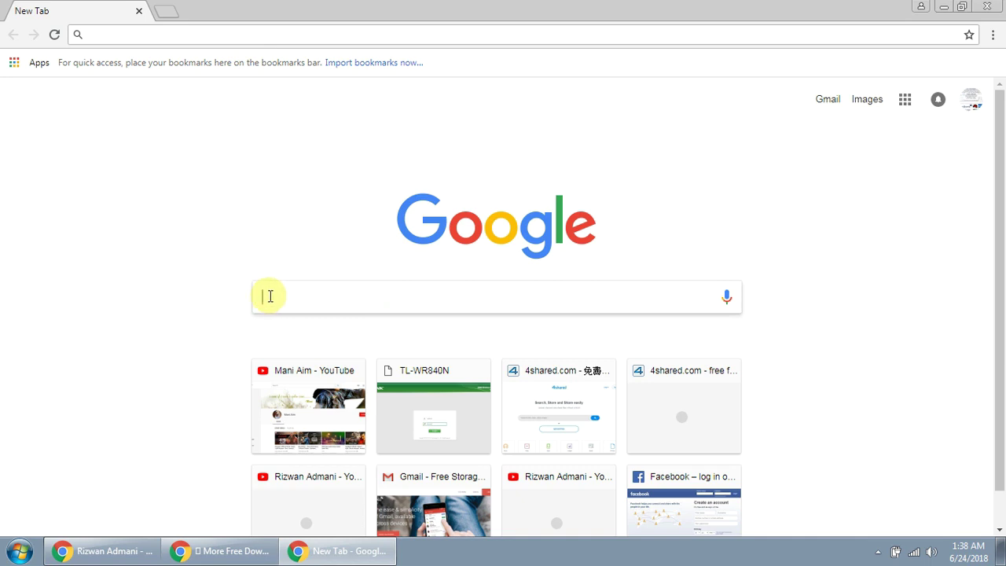
{"action": "type", "text": "application"}
{"action": "key", "text": "Return"}
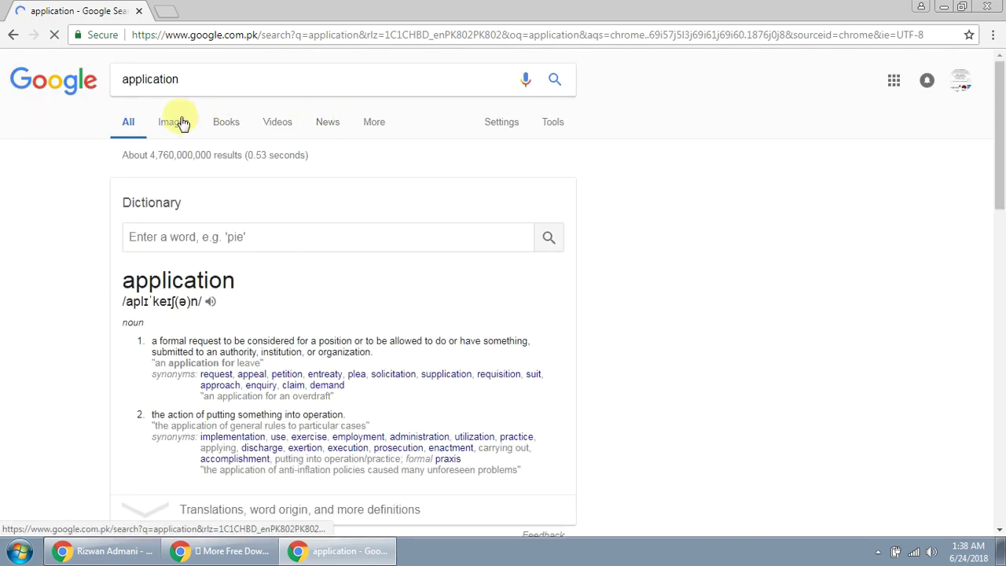
Step: Show the image results for "application" and preview the reference letter template among the images related to the template.net loan application letter
{"action": "left_click", "coordinate": [181, 123]}
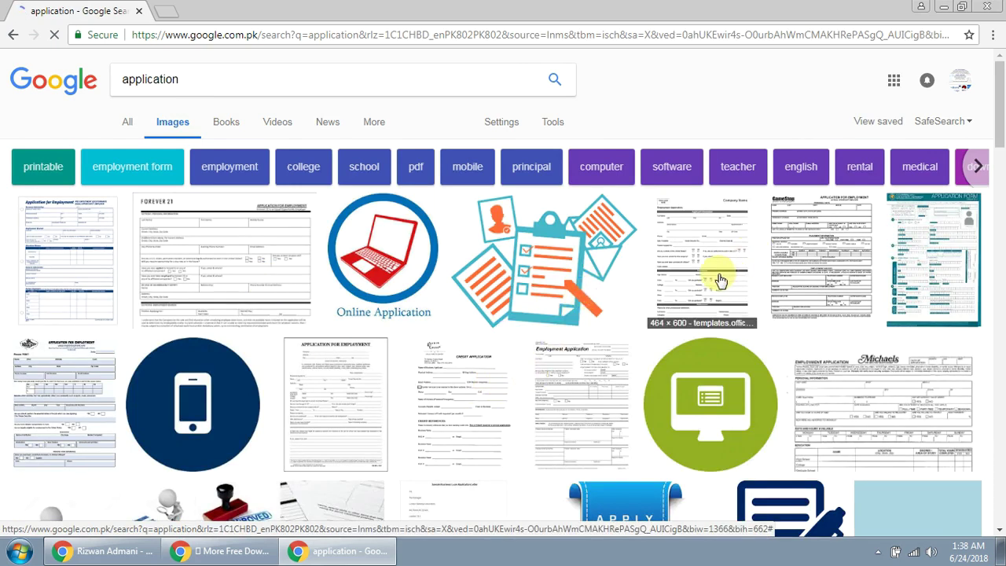
{"action": "scroll", "coordinate": [613, 287], "scroll_direction": "down", "scroll_amount": 3}
{"action": "scroll", "coordinate": [354, 249], "scroll_direction": "down", "scroll_amount": 5}
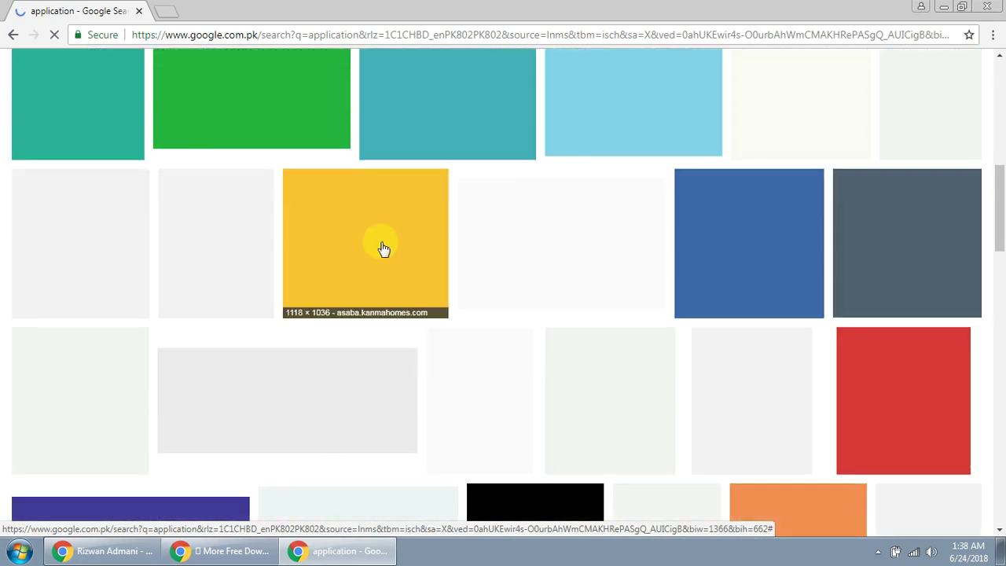
{"action": "scroll", "coordinate": [411, 184], "scroll_direction": "up", "scroll_amount": 3}
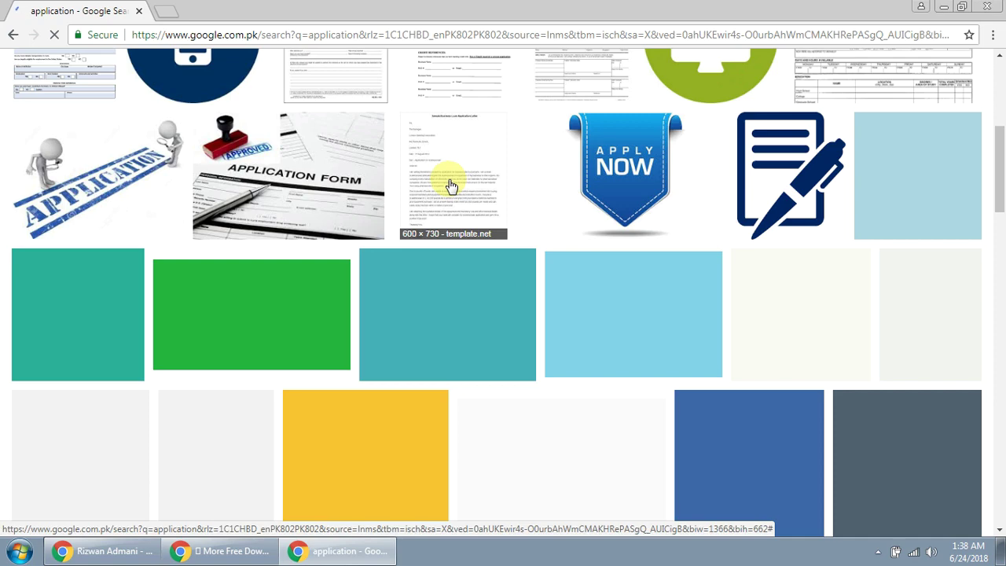
{"action": "left_click", "coordinate": [450, 185]}
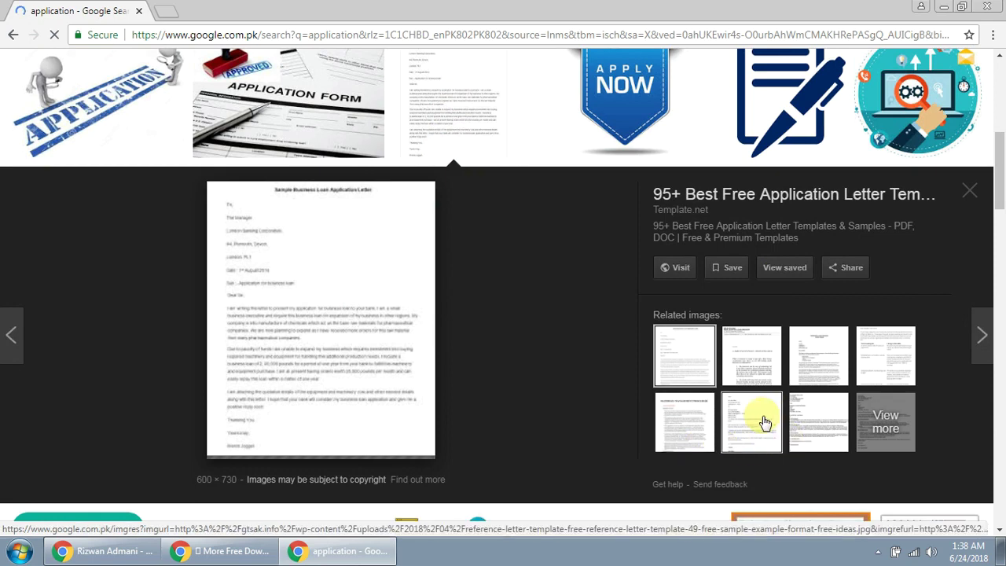
{"action": "left_click", "coordinate": [764, 422]}
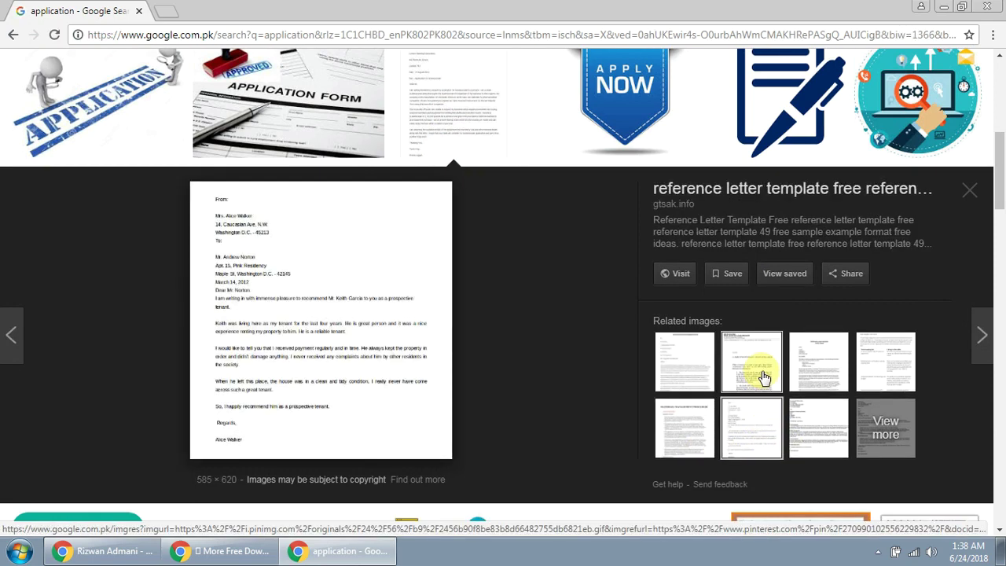
Step: Save the previewed reference letter image to the Desktop as a JPEG and minimize the browser
{"action": "right_click", "coordinate": [303, 274]}
{"action": "left_click", "coordinate": [358, 406]}
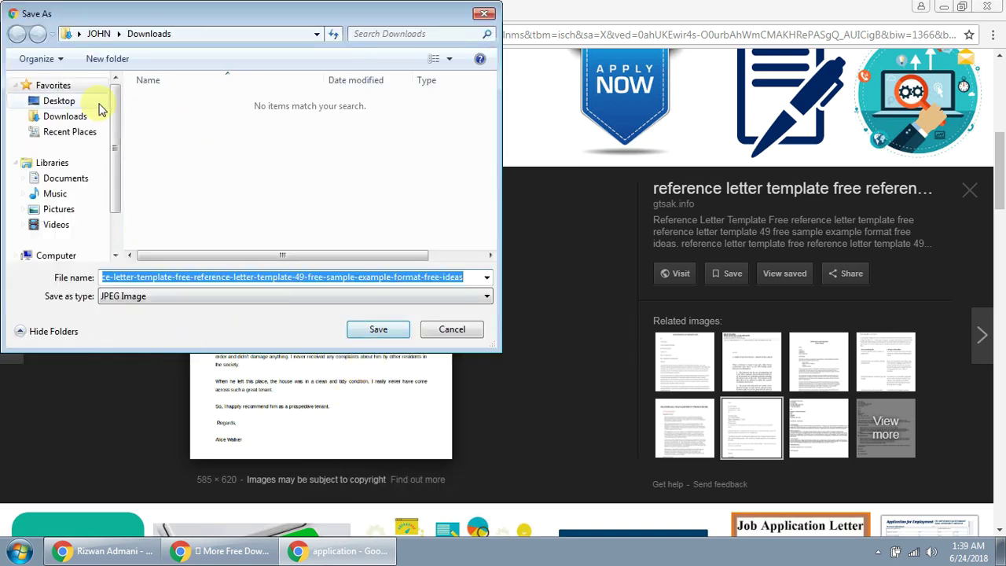
{"action": "left_click", "coordinate": [74, 100]}
{"action": "left_click", "coordinate": [375, 329]}
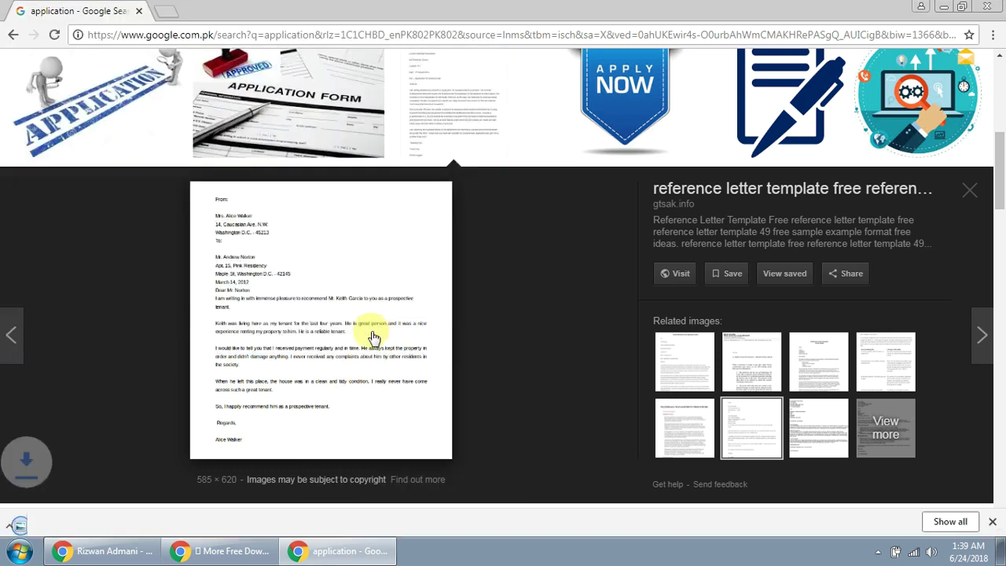
{"action": "left_click", "coordinate": [337, 550]}
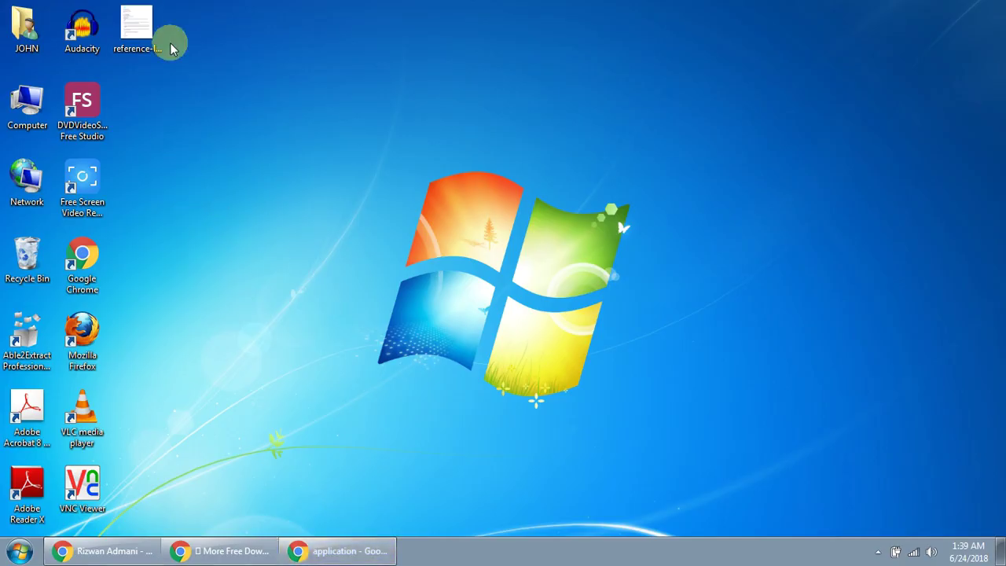
Step: Open the saved reference letter image from the desktop, inspect its text up close, and close the viewer
{"action": "left_click", "coordinate": [136, 28]}
{"action": "left_click", "coordinate": [377, 218]}
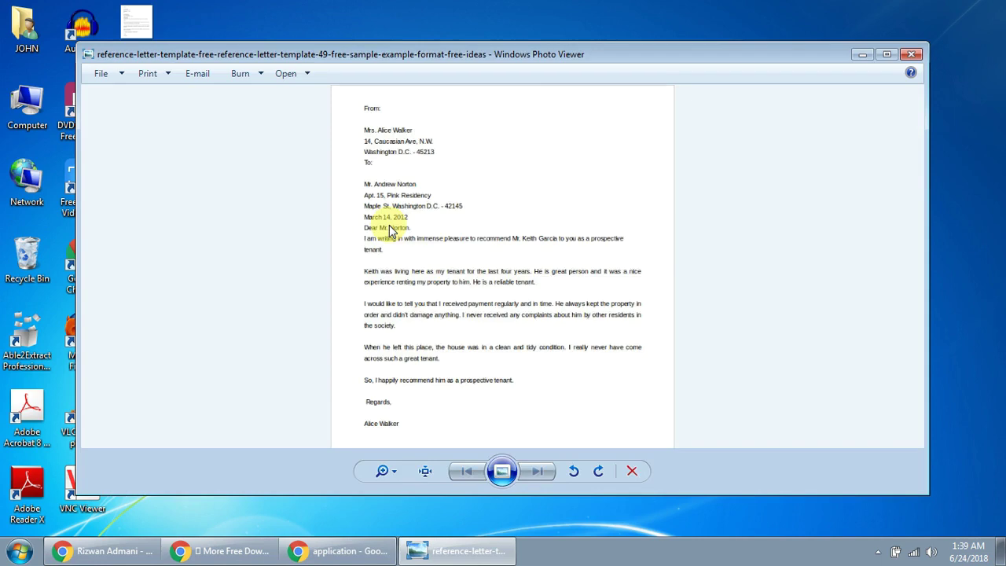
{"action": "scroll", "coordinate": [388, 229], "scroll_direction": "up", "scroll_amount": 3}
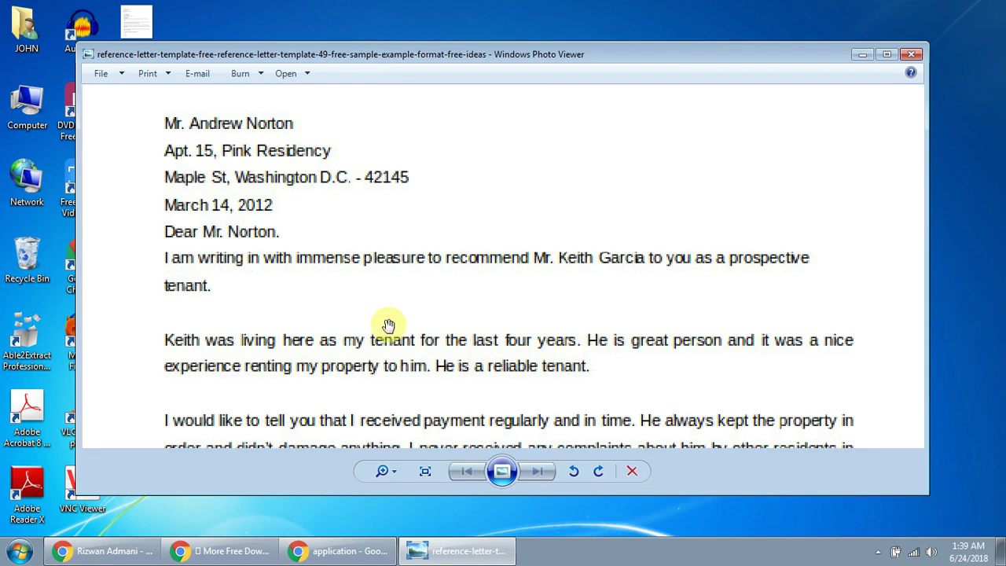
{"action": "scroll", "coordinate": [548, 257], "scroll_direction": "down", "scroll_amount": 2}
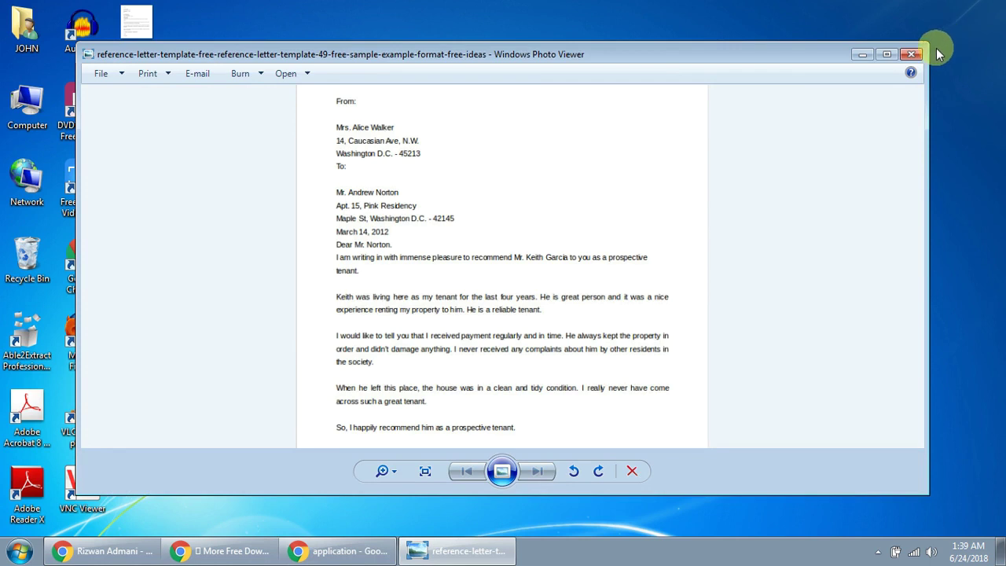
{"action": "left_click", "coordinate": [910, 53]}
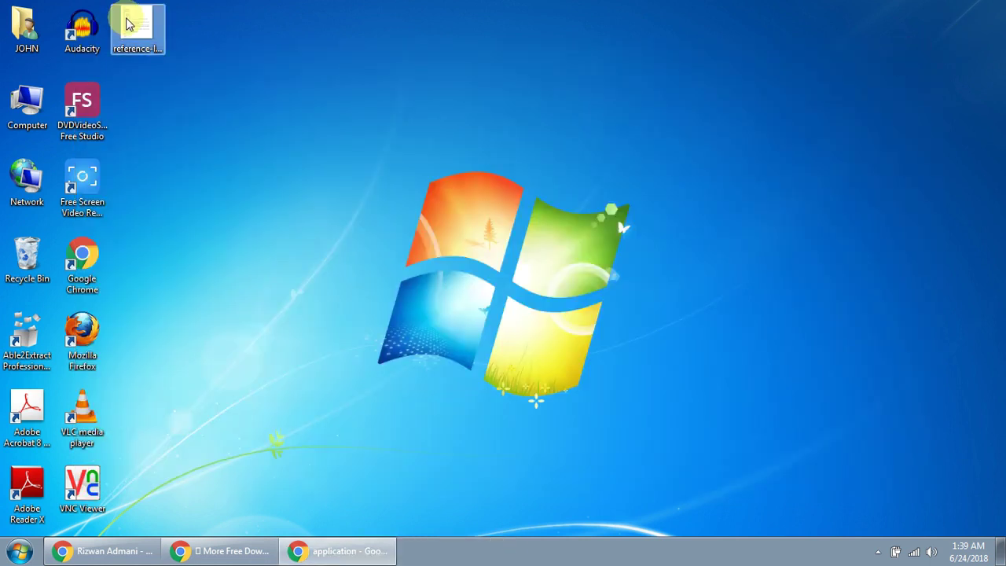
Step: Convert the reference letter image on the desktop to PDF with Adobe Acrobat and look through the resulting page
{"action": "right_click", "coordinate": [128, 24]}
{"action": "left_click", "coordinate": [200, 139]}
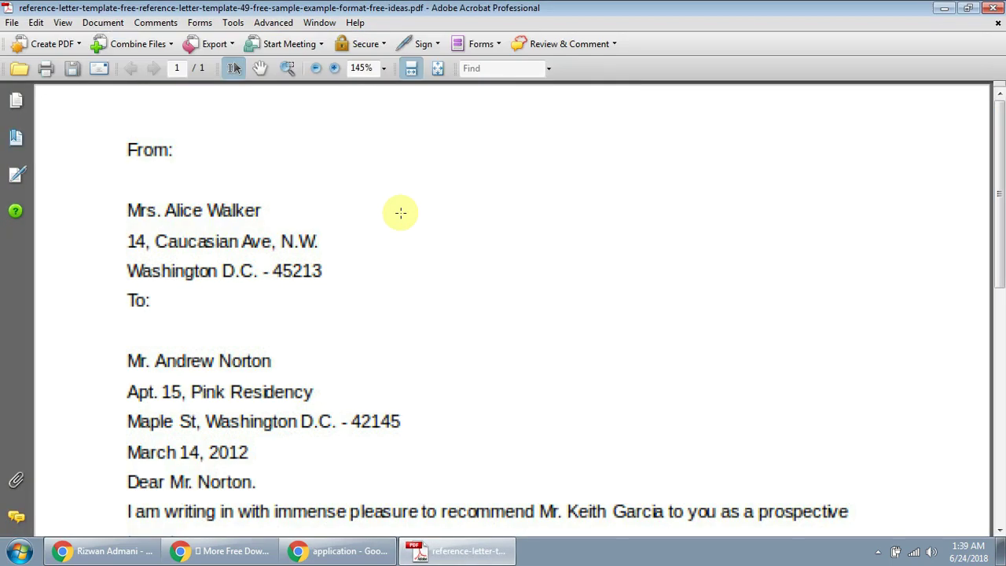
{"action": "scroll", "coordinate": [401, 209], "scroll_direction": "down", "scroll_amount": 3}
{"action": "scroll", "coordinate": [401, 210], "scroll_direction": "down", "scroll_amount": 2}
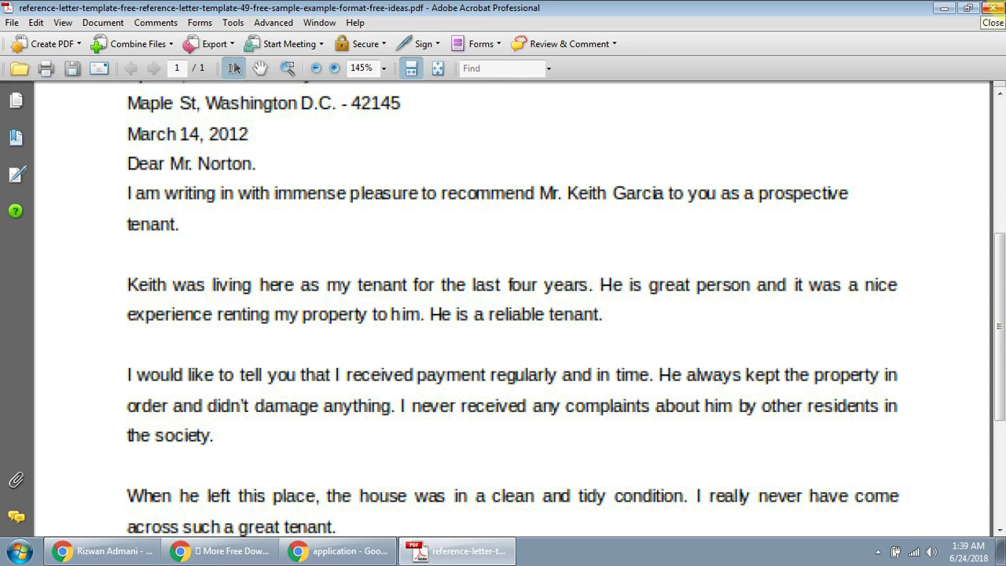
Step: Close the new PDF in Acrobat, saving it to the Desktop as an Adobe PDF file under the suggested name
{"action": "left_click", "coordinate": [992, 8]}
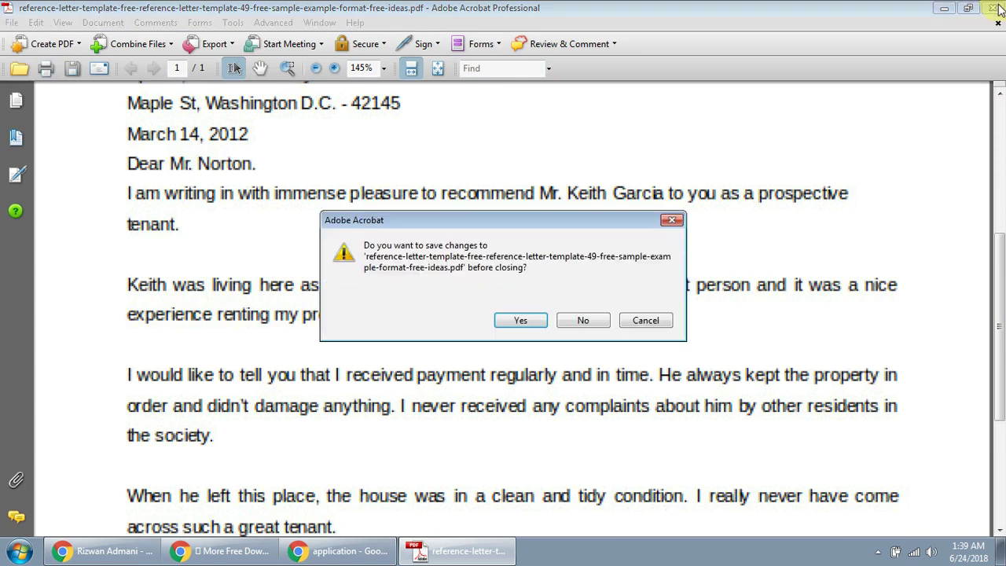
{"action": "left_click", "coordinate": [518, 314]}
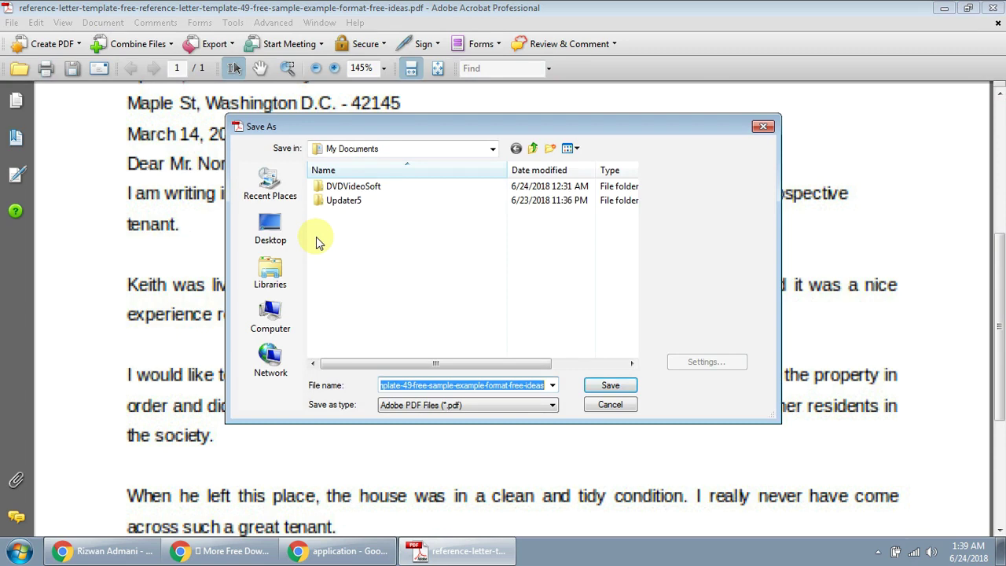
{"action": "left_click", "coordinate": [270, 230]}
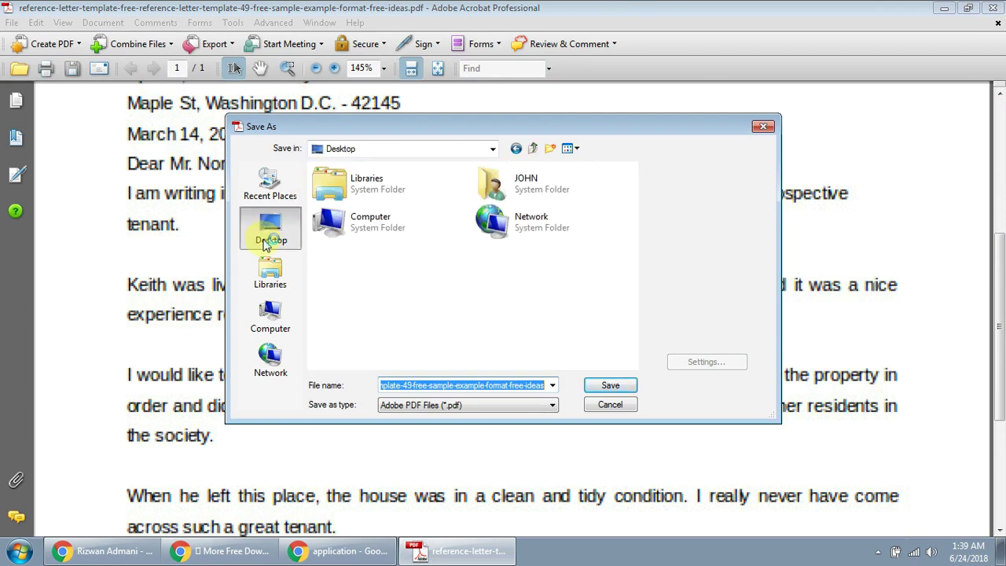
{"action": "left_click", "coordinate": [611, 385]}
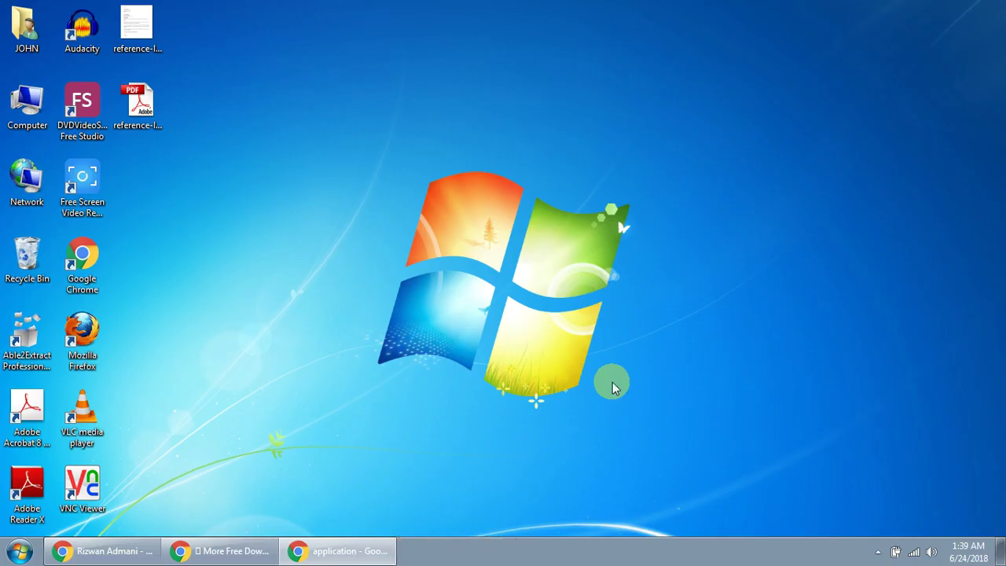
Step: Launch Able2Extract Professional and open the reference letter PDF from the desktop
{"action": "left_click", "coordinate": [138, 102]}
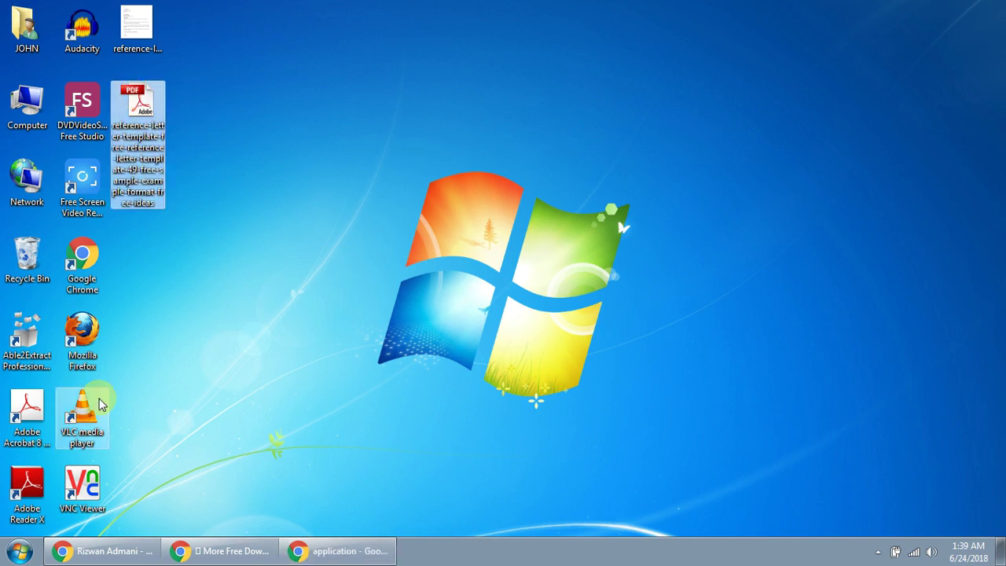
{"action": "left_click", "coordinate": [27, 334]}
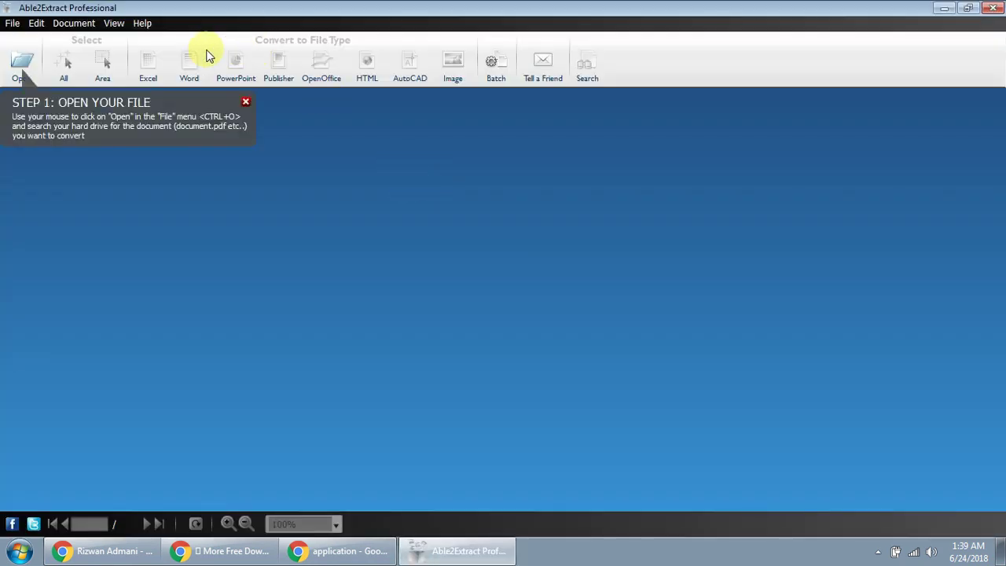
{"action": "left_click", "coordinate": [22, 62]}
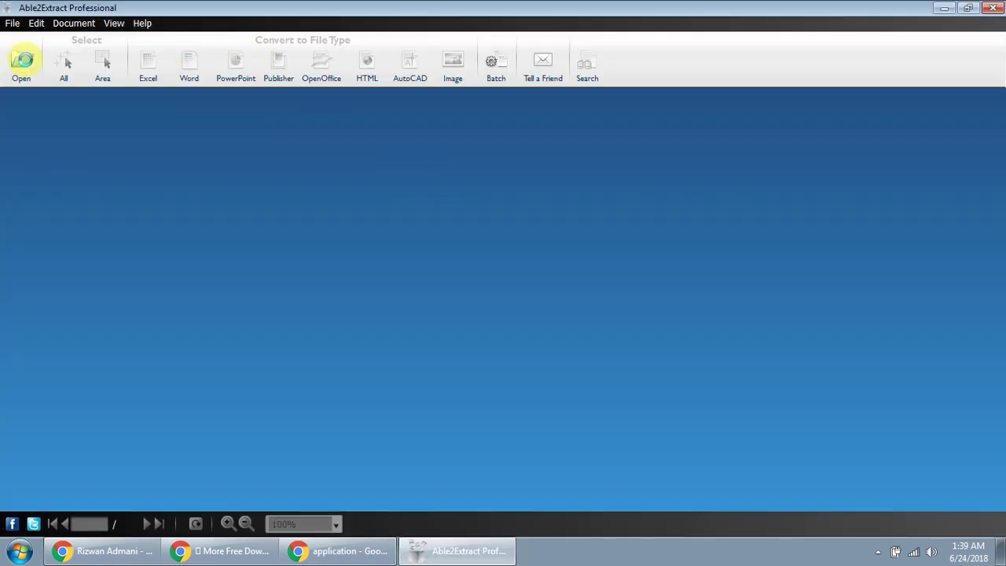
{"action": "double_click", "coordinate": [181, 267]}
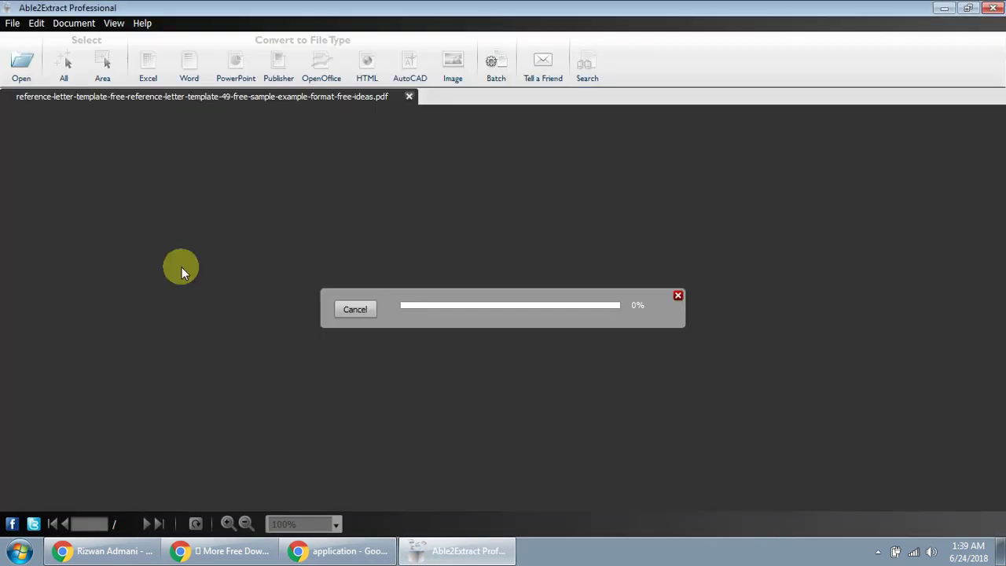
{"action": "left_click", "coordinate": [330, 250]}
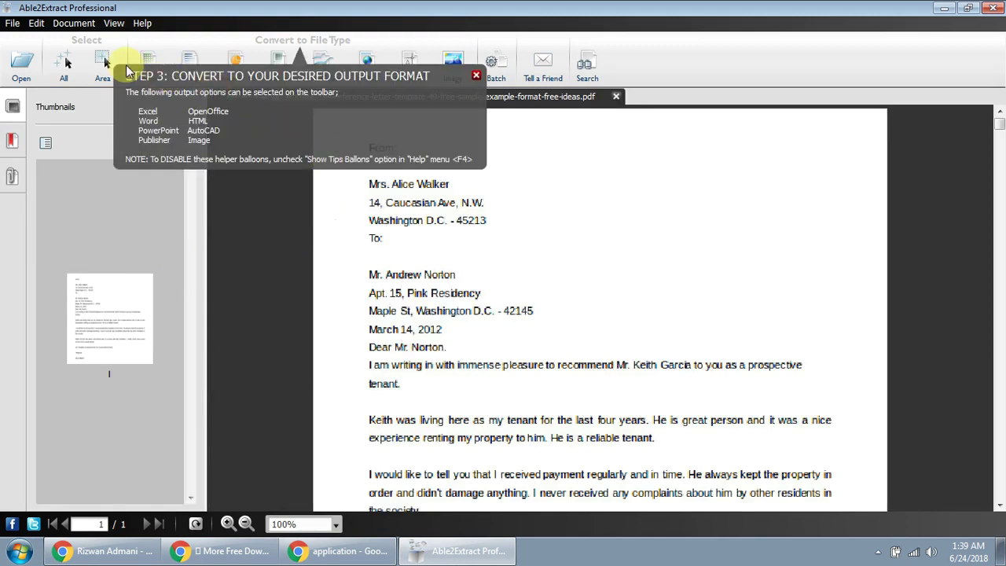
Step: Select the whole reference letter PDF and convert it to a Word document
{"action": "left_click", "coordinate": [66, 64]}
{"action": "left_click", "coordinate": [191, 52]}
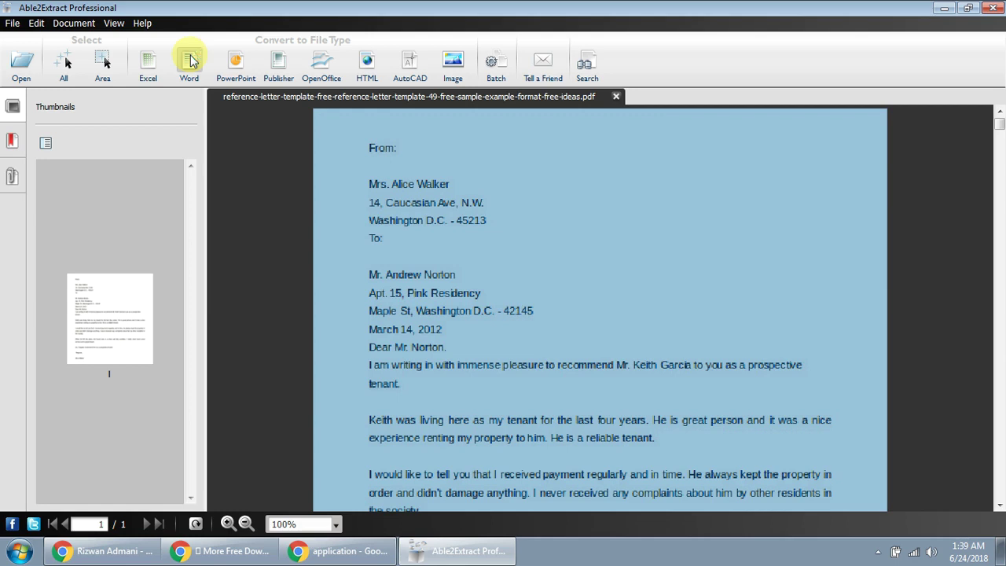
{"action": "left_click", "coordinate": [369, 347]}
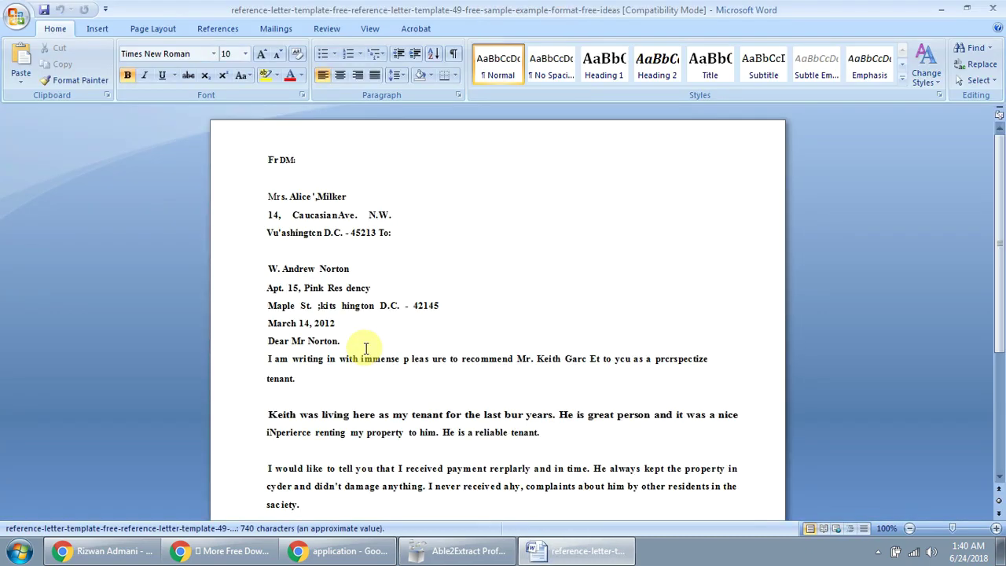
Step: Check the converted letter in Word against the original text, then close the document
{"action": "scroll", "coordinate": [366, 348], "scroll_direction": "down", "scroll_amount": 3}
{"action": "scroll", "coordinate": [365, 348], "scroll_direction": "down", "scroll_amount": 2}
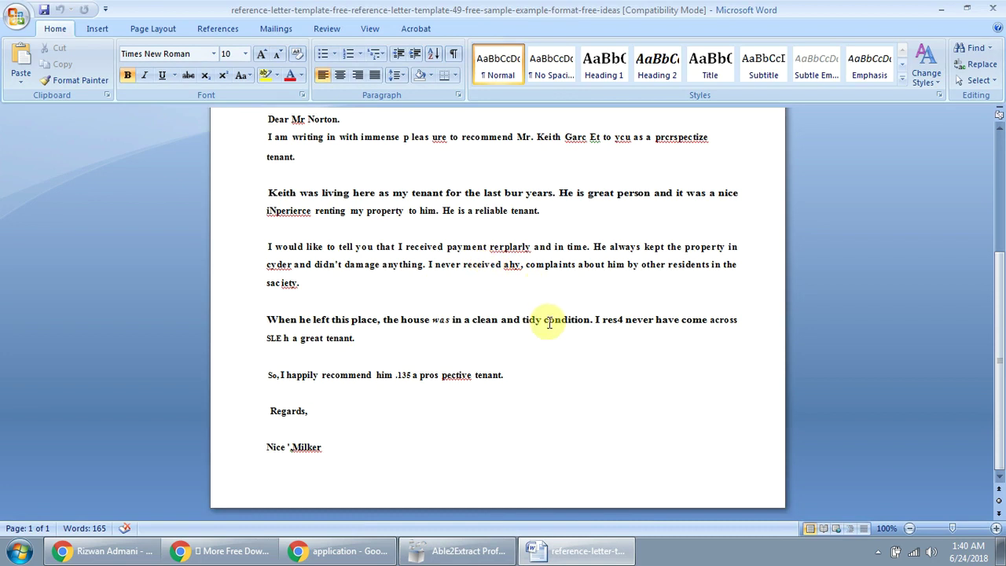
{"action": "scroll", "coordinate": [550, 322], "scroll_direction": "up", "scroll_amount": 3}
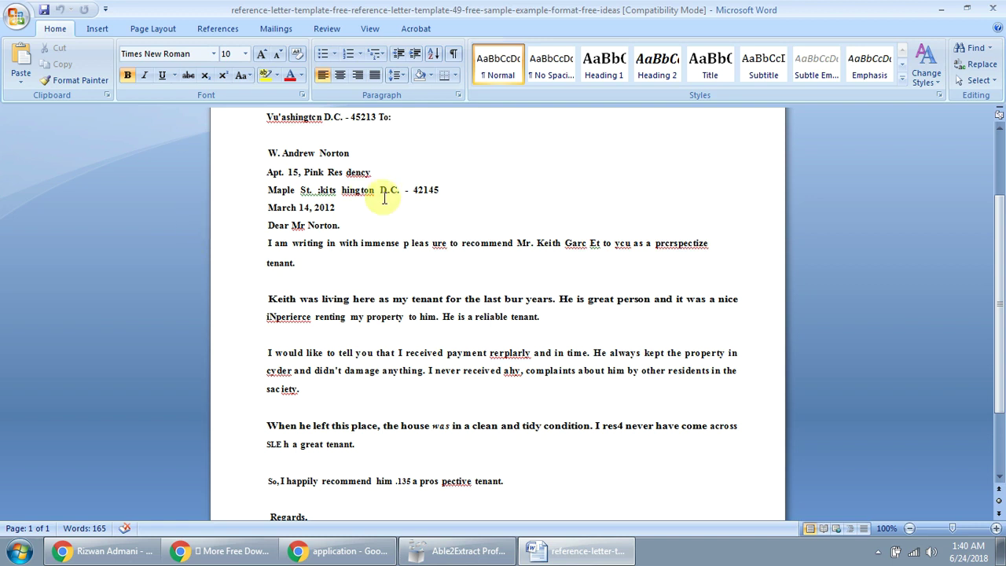
{"action": "scroll", "coordinate": [384, 224], "scroll_direction": "down", "scroll_amount": 3}
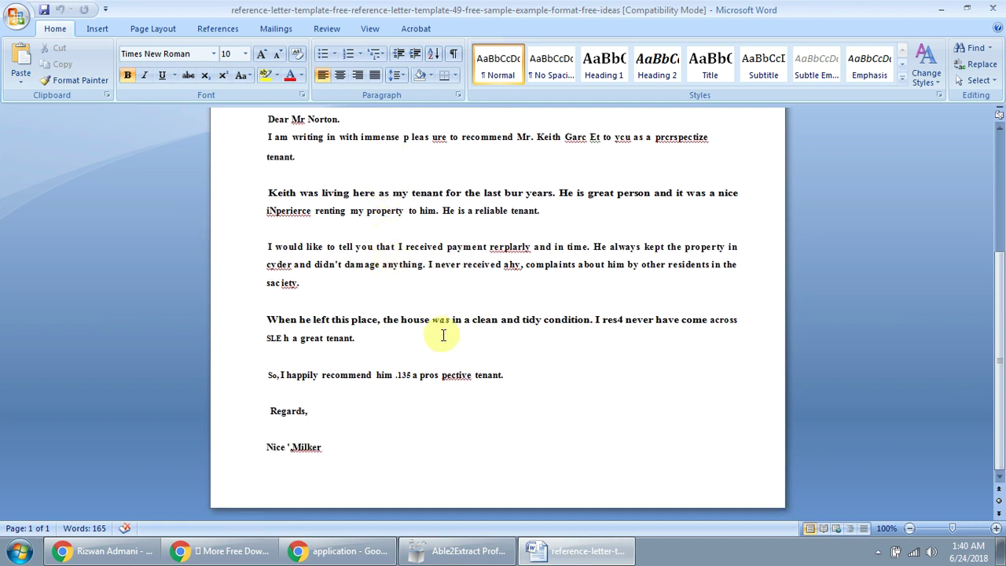
{"action": "scroll", "coordinate": [443, 333], "scroll_direction": "up", "scroll_amount": 3}
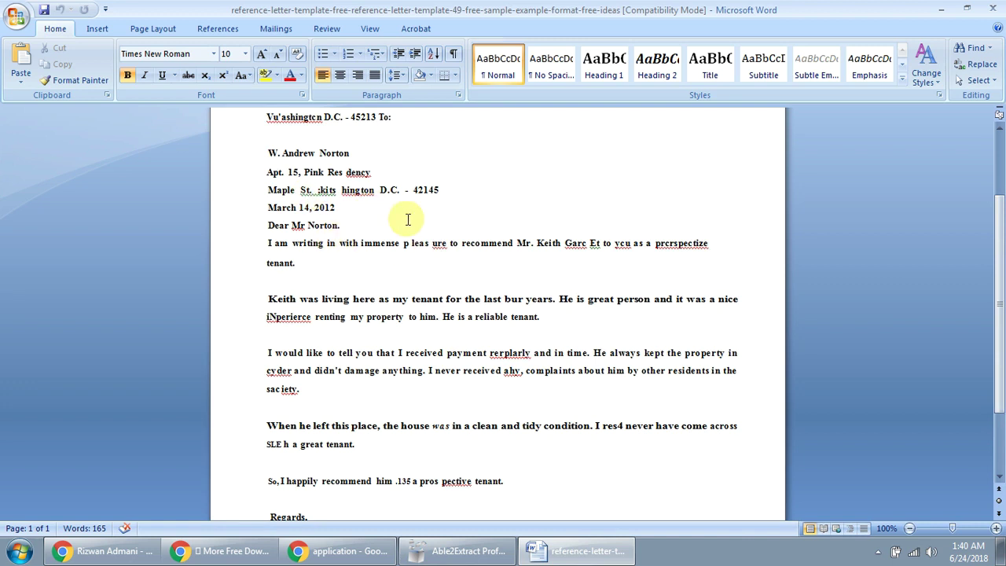
{"action": "left_click", "coordinate": [991, 11]}
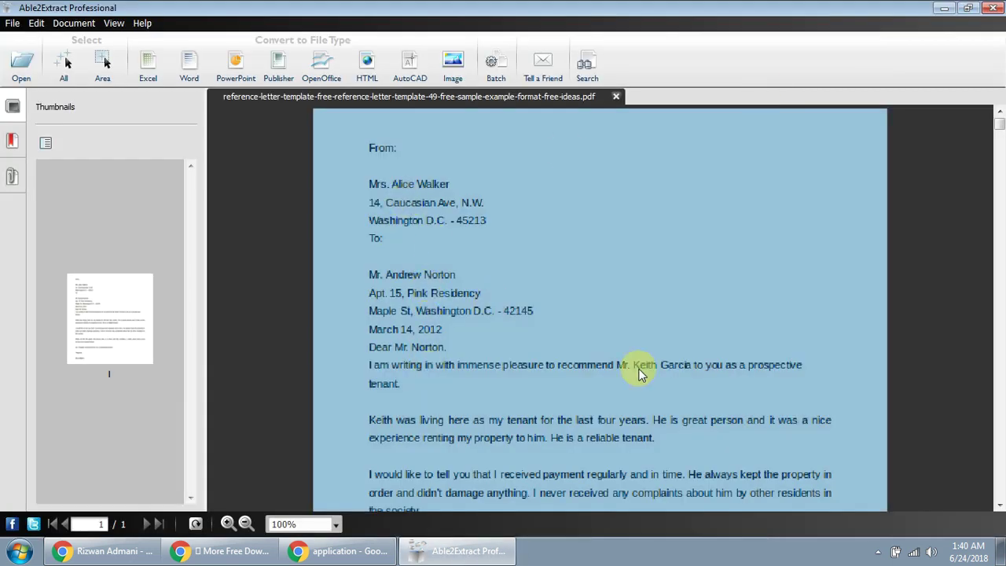
{"action": "left_click", "coordinate": [877, 552]}
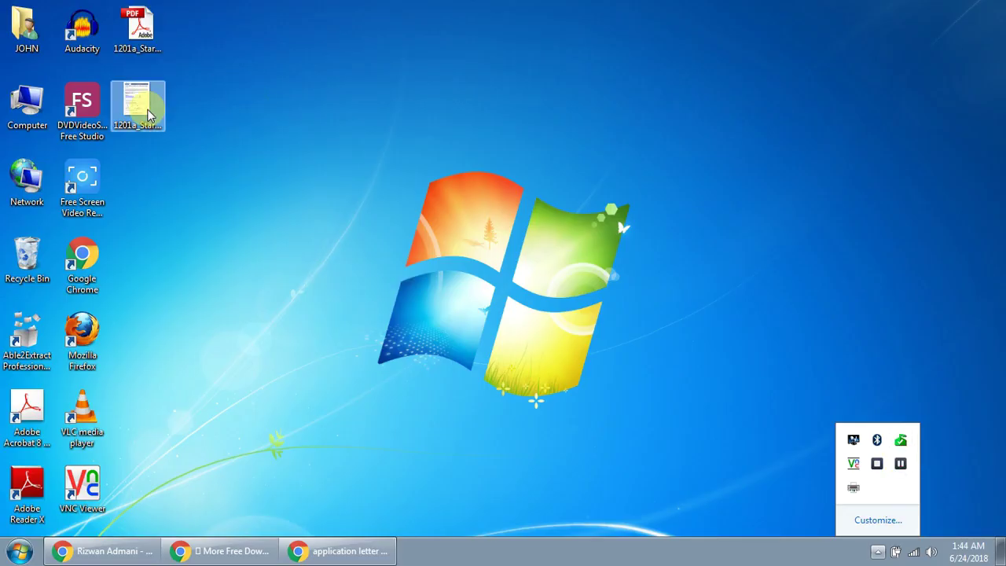
Step: Open the 1201a_StarMicronics_Ethernet_ManuallyAssigningIP_Windows image from the desktop and examine its introduction and table of contents up close
{"action": "double_click", "coordinate": [148, 116]}
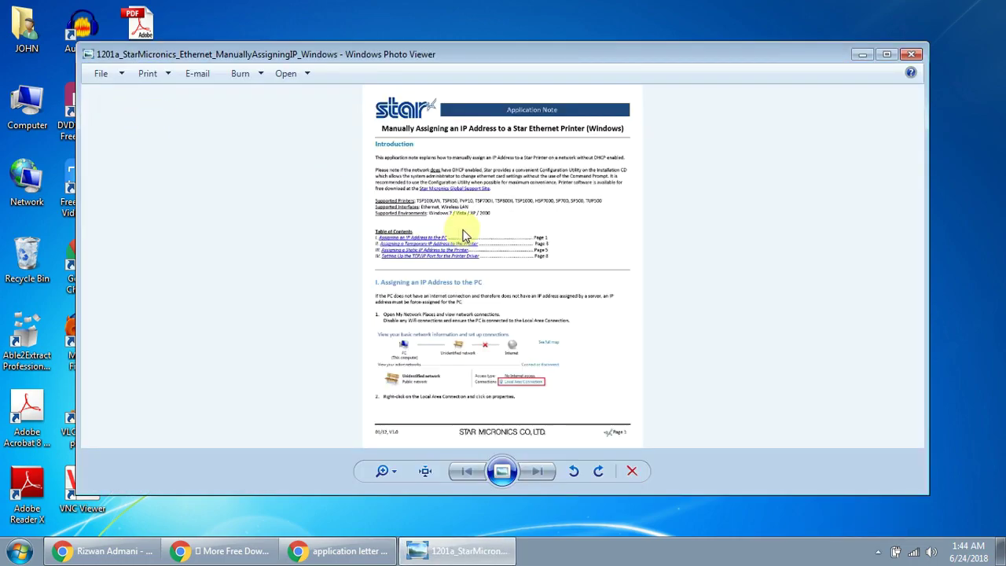
{"action": "scroll", "coordinate": [438, 202], "scroll_direction": "up", "scroll_amount": 5}
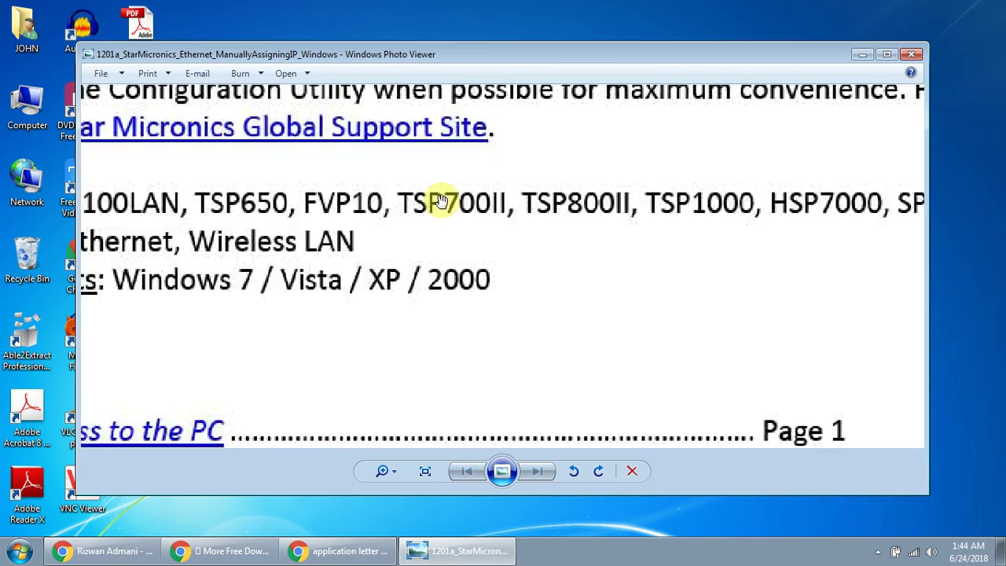
{"action": "scroll", "coordinate": [500, 313], "scroll_direction": "down", "scroll_amount": 3}
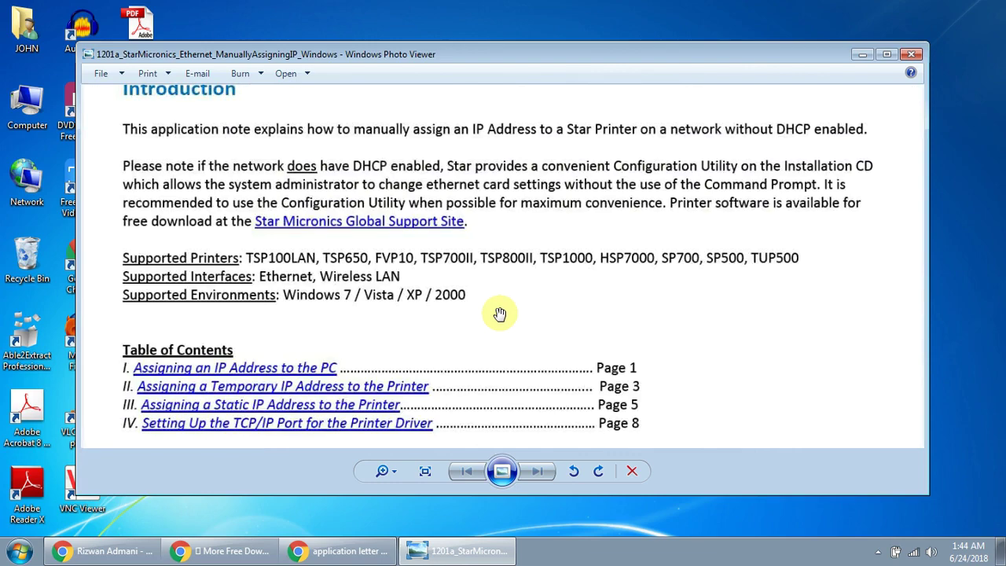
{"action": "scroll", "coordinate": [500, 313], "scroll_direction": "down", "scroll_amount": 2}
{"action": "scroll", "coordinate": [500, 313], "scroll_direction": "up", "scroll_amount": 4}
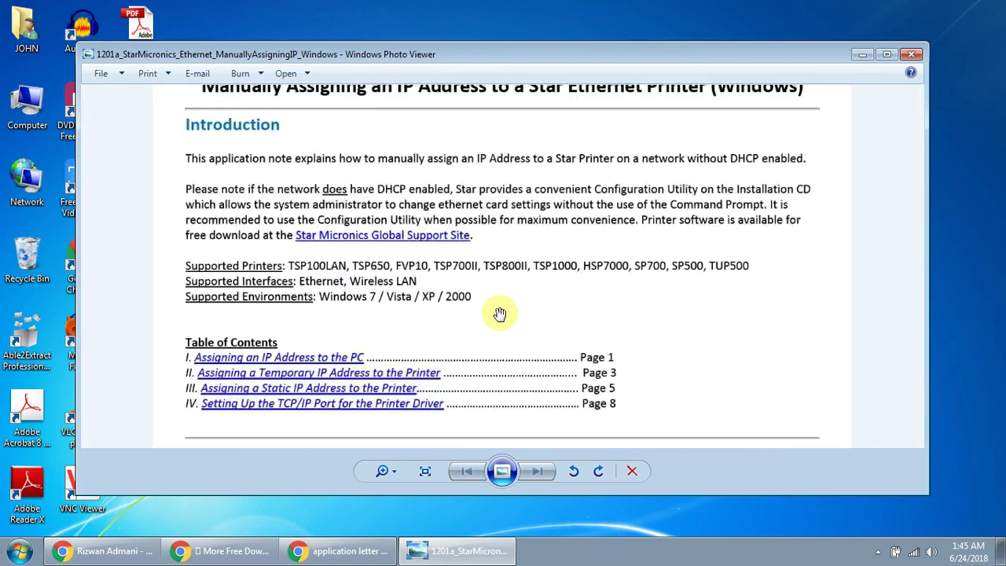
Step: Close the image viewer and delete the 1201a_StarMicronics_Ethernet_ManuallyAssigningIP_Windows image from the desktop, keeping the PDF
{"action": "scroll", "coordinate": [500, 314], "scroll_direction": "down", "scroll_amount": 3}
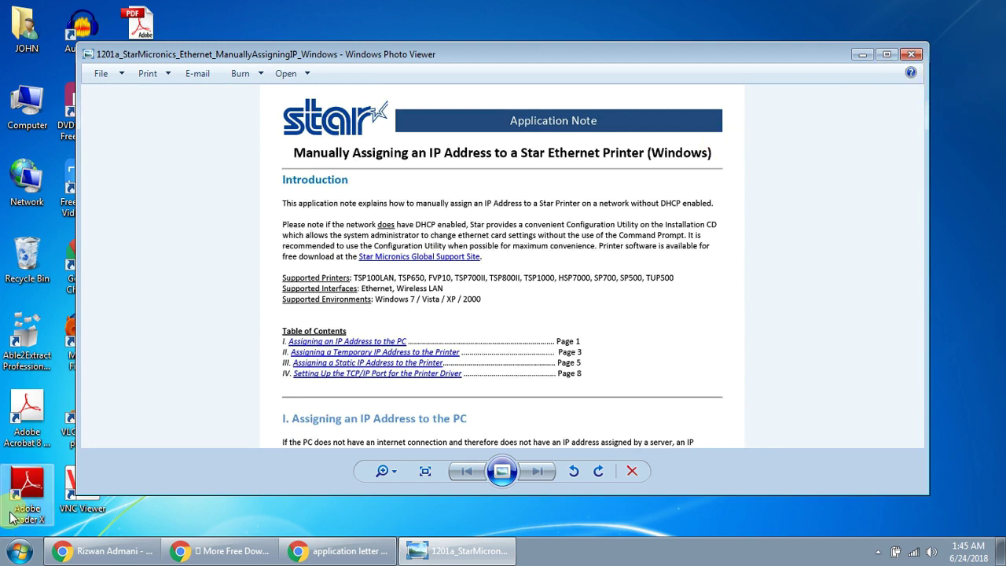
{"action": "left_click", "coordinate": [911, 55]}
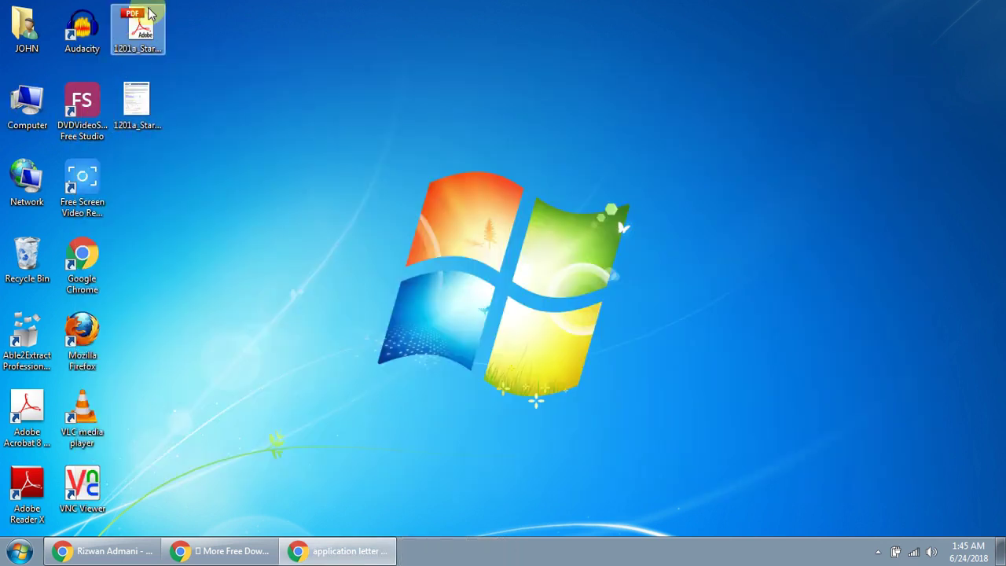
{"action": "left_click", "coordinate": [138, 28]}
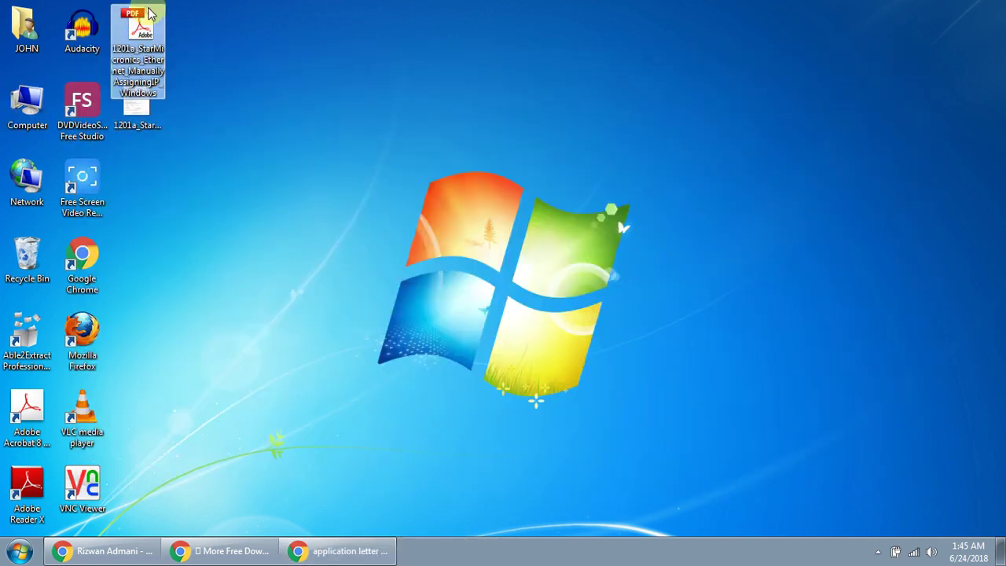
{"action": "left_click", "coordinate": [136, 124]}
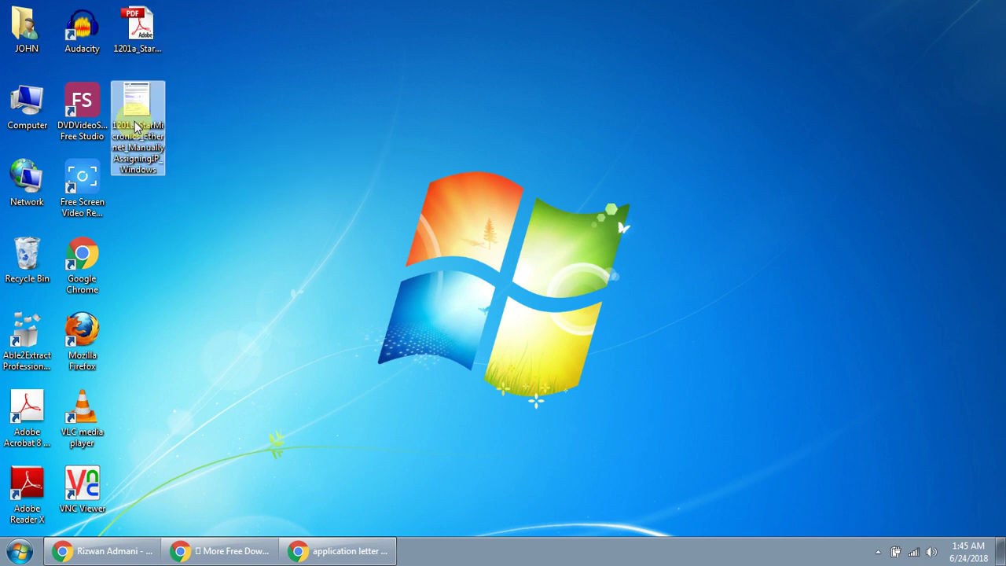
{"action": "key", "text": "Delete"}
{"action": "key", "text": "Return"}
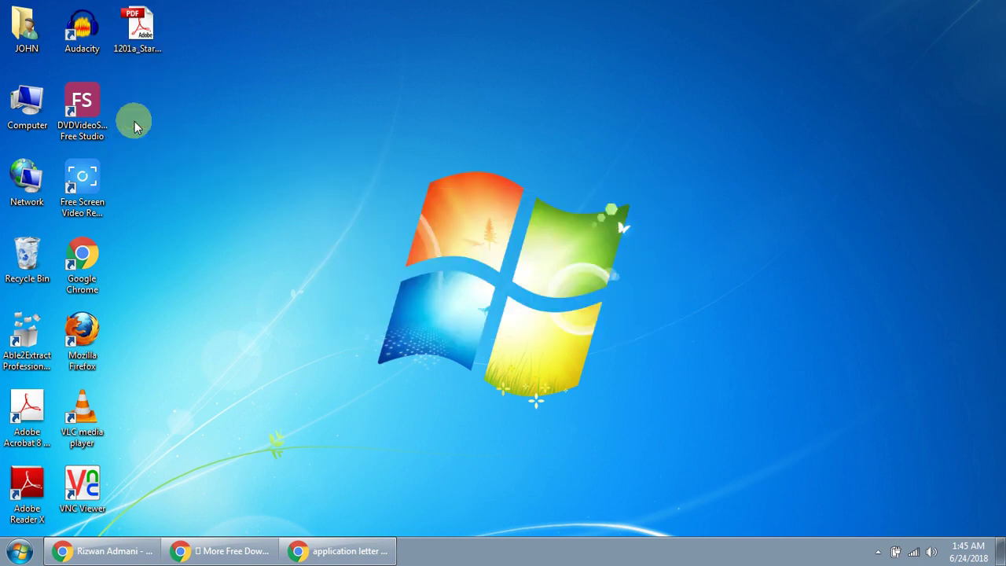
Step: Launch Able2Extract Professional and open the 1201a_StarMicronics_Ethernet_ManuallyAssigningIP_Windows PDF from the desktop
{"action": "left_click", "coordinate": [25, 355]}
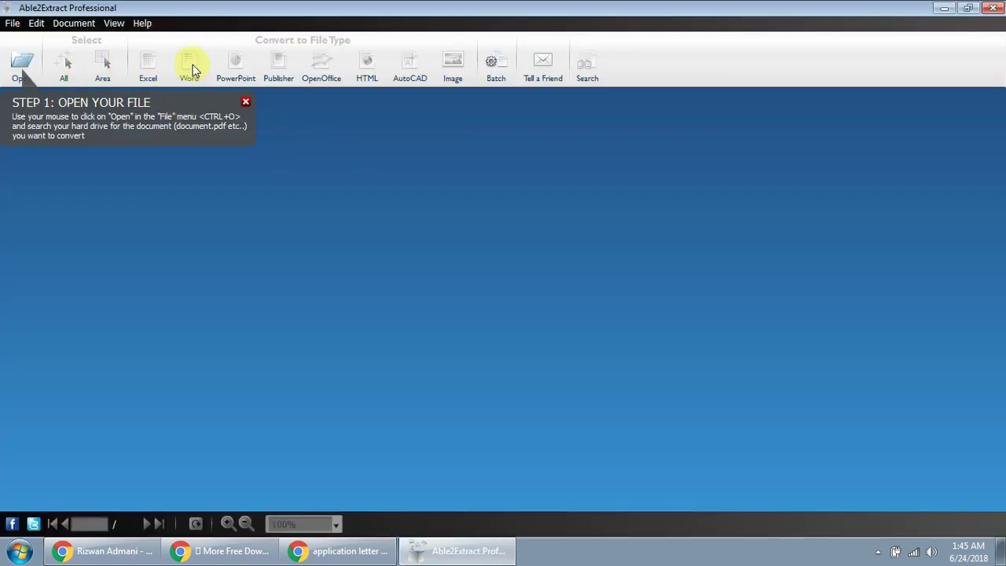
{"action": "left_click", "coordinate": [16, 70]}
{"action": "left_click", "coordinate": [14, 75]}
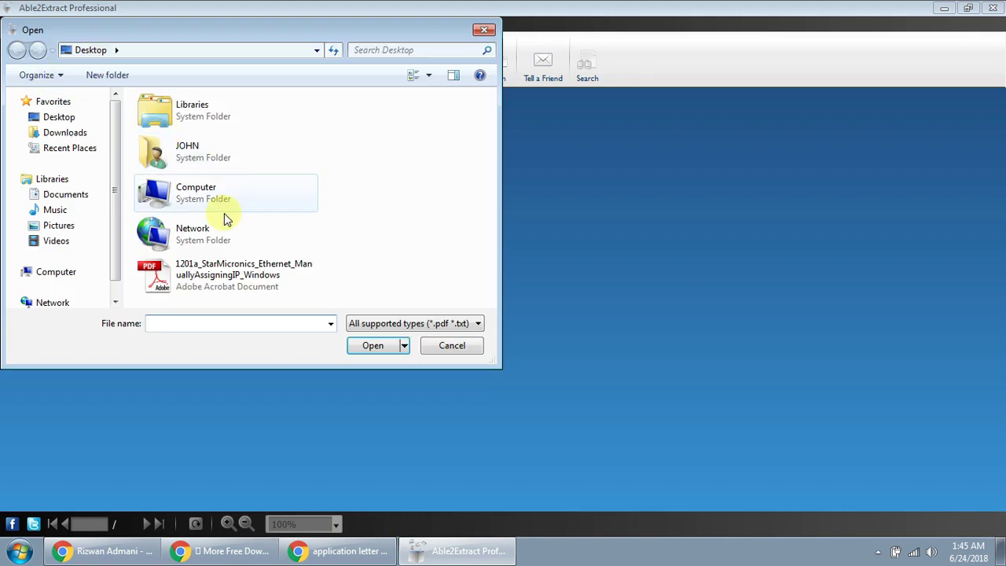
{"action": "left_click", "coordinate": [214, 288]}
{"action": "double_click", "coordinate": [214, 288]}
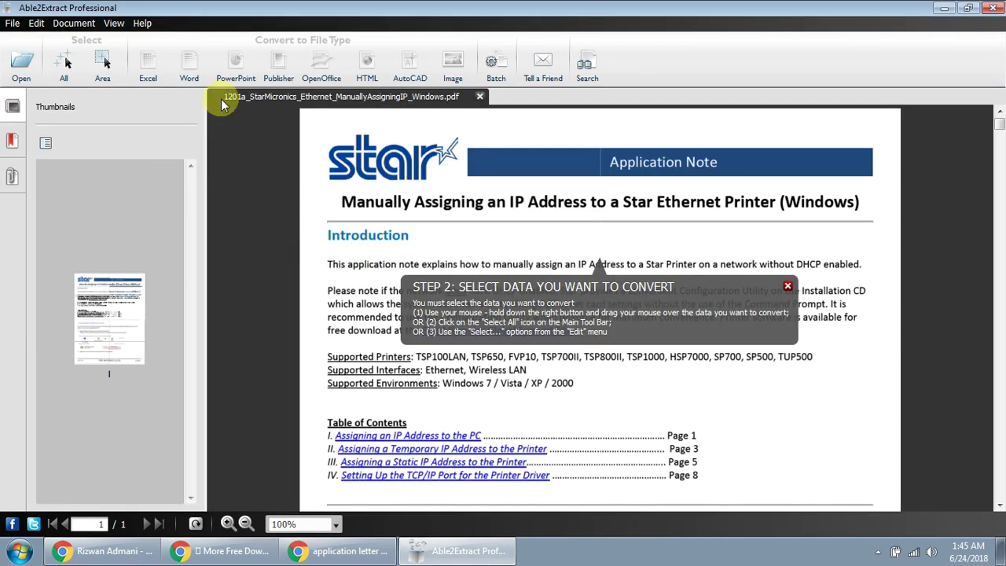
Step: Select the whole Star Micronics PDF and convert it to a Word document (*.docx) saved on the desktop under the suggested name
{"action": "left_click", "coordinate": [64, 63]}
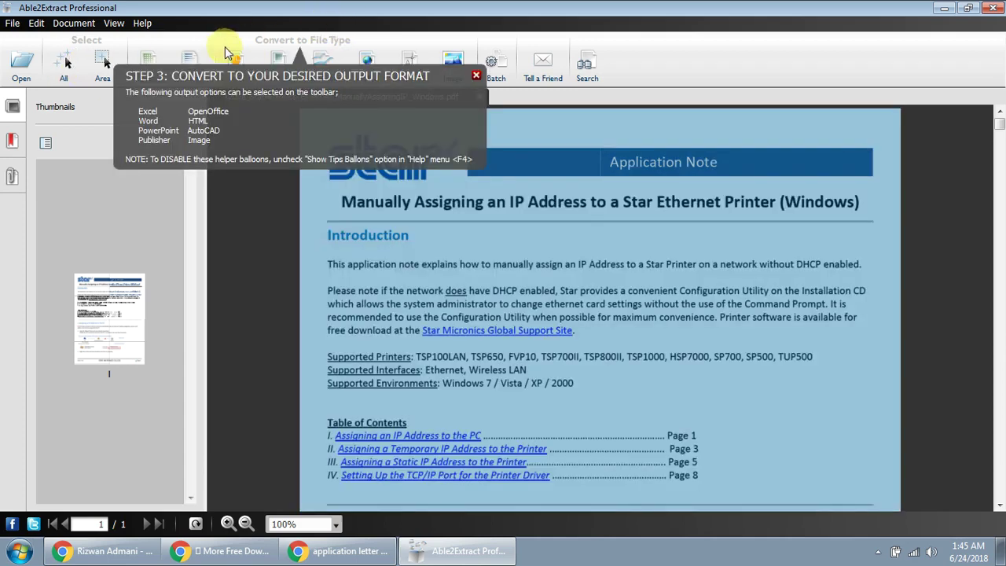
{"action": "left_click", "coordinate": [191, 61]}
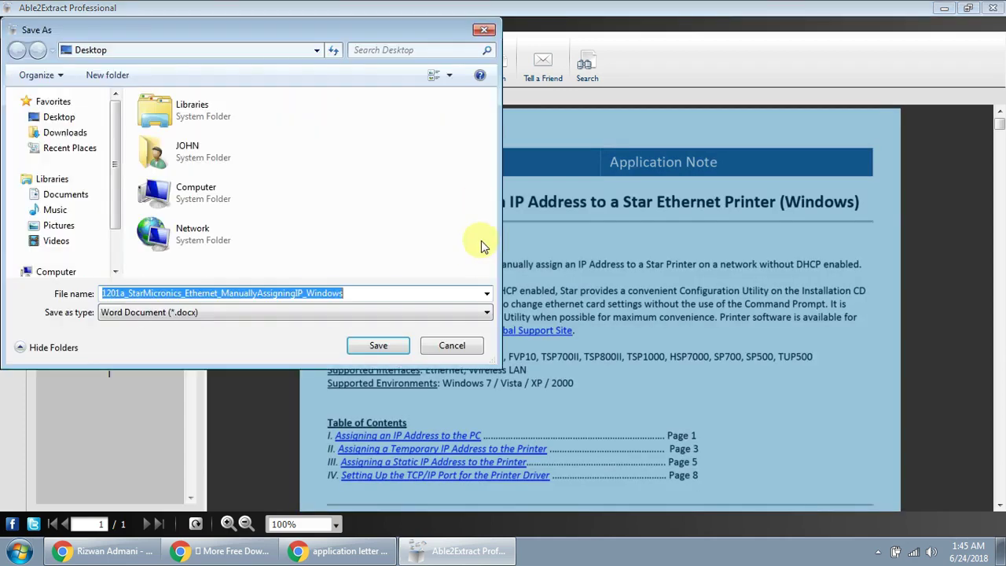
{"action": "left_click", "coordinate": [368, 345]}
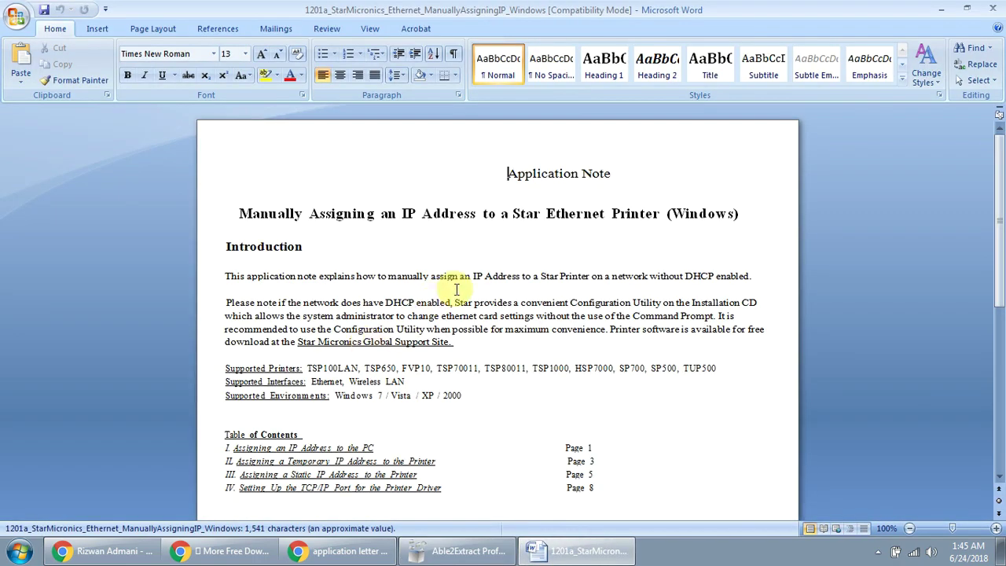
Step: Review the converted application note in Word from its introduction to the page footer, then close the document and Able2Extract Professional
{"action": "scroll", "coordinate": [454, 287], "scroll_direction": "down", "scroll_amount": 3}
{"action": "scroll", "coordinate": [454, 289], "scroll_direction": "down", "scroll_amount": 4}
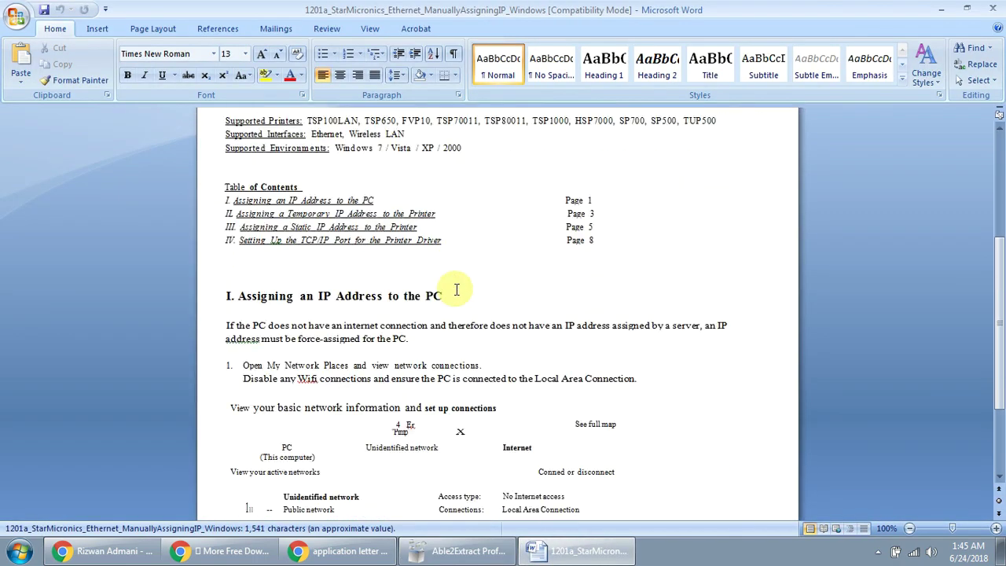
{"action": "scroll", "coordinate": [456, 289], "scroll_direction": "down", "scroll_amount": 4}
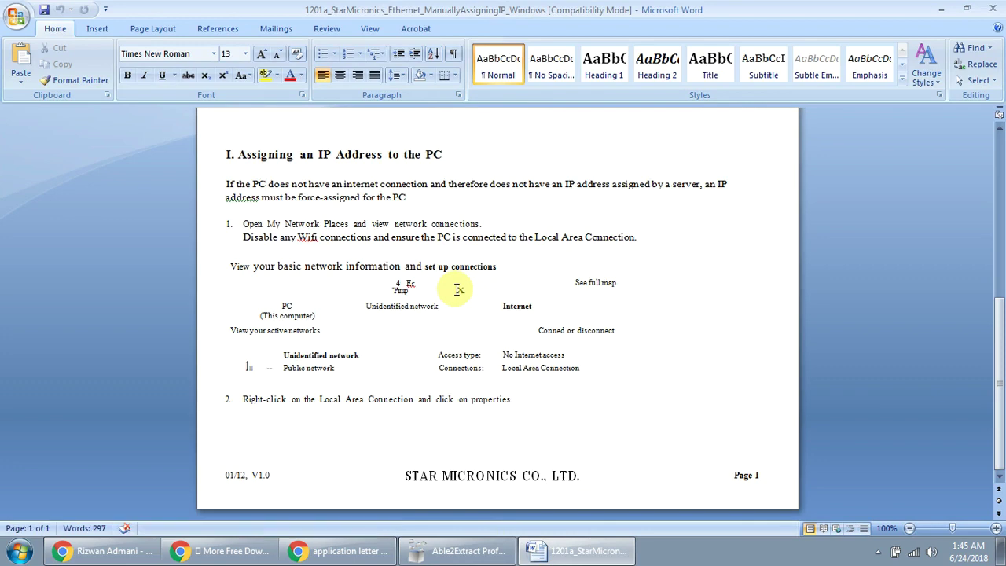
{"action": "scroll", "coordinate": [457, 289], "scroll_direction": "up", "scroll_amount": 5}
{"action": "scroll", "coordinate": [456, 289], "scroll_direction": "up", "scroll_amount": 4}
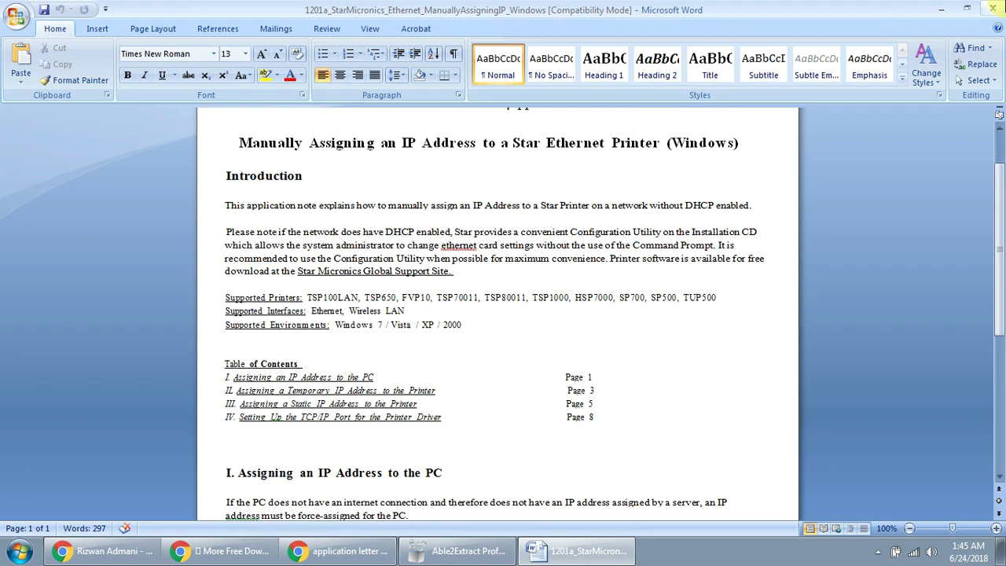
{"action": "left_click", "coordinate": [992, 8]}
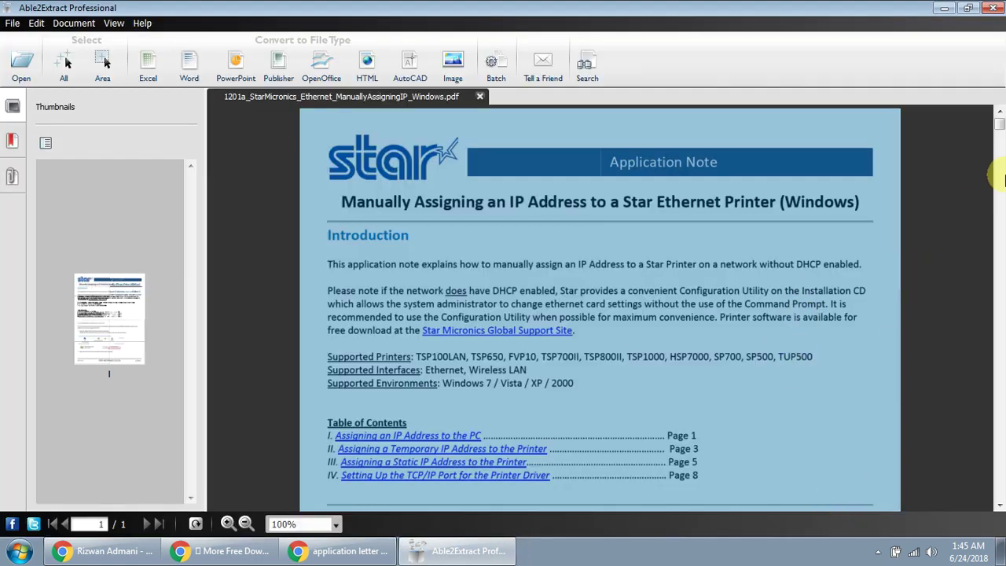
{"action": "left_click", "coordinate": [992, 8]}
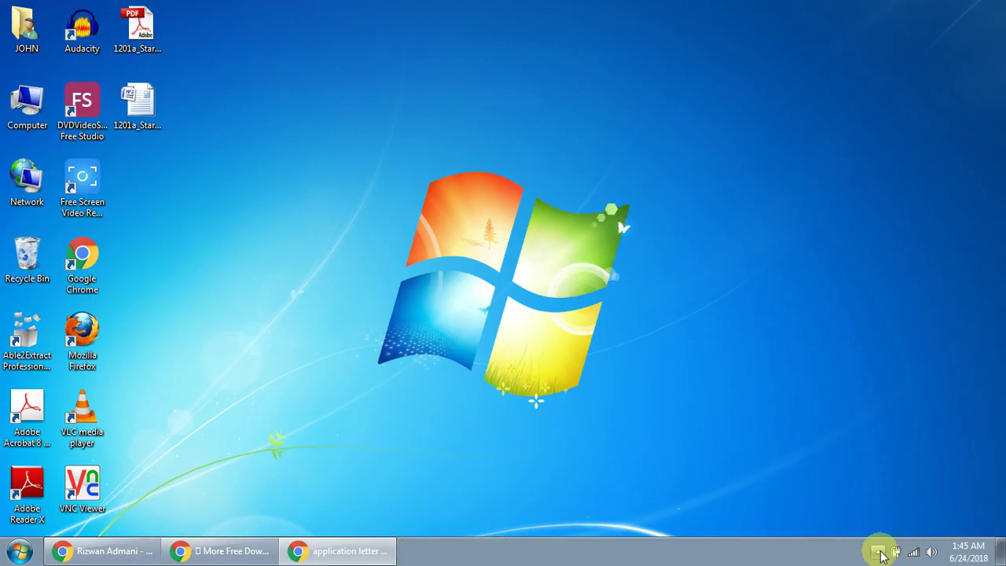
{"action": "left_click", "coordinate": [879, 550]}
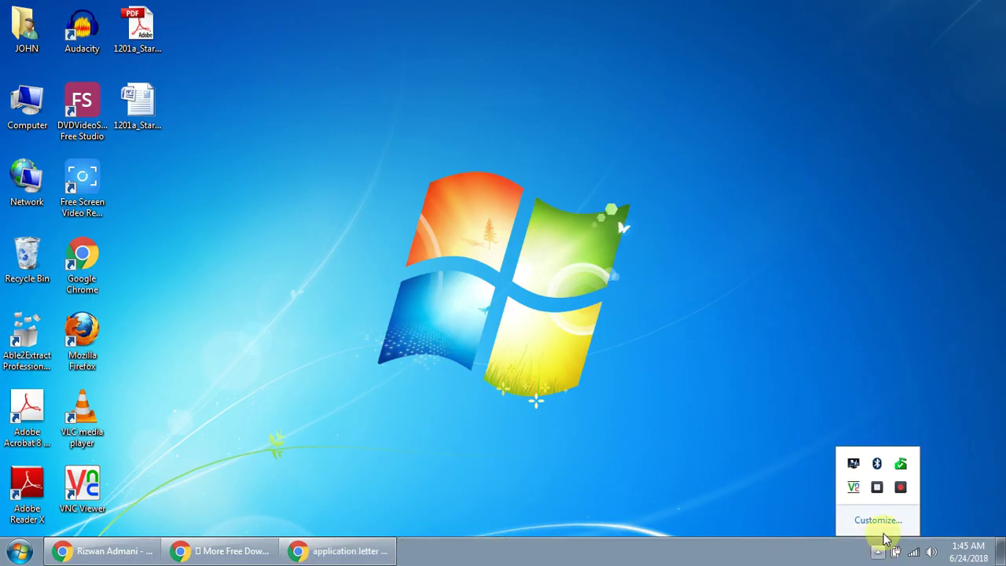
{"action": "left_click", "coordinate": [877, 488]}
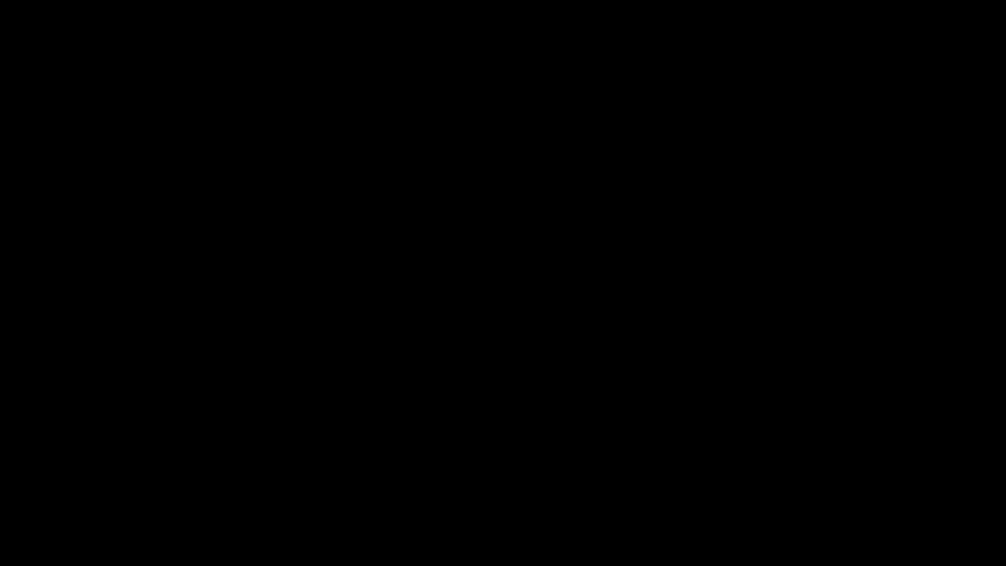